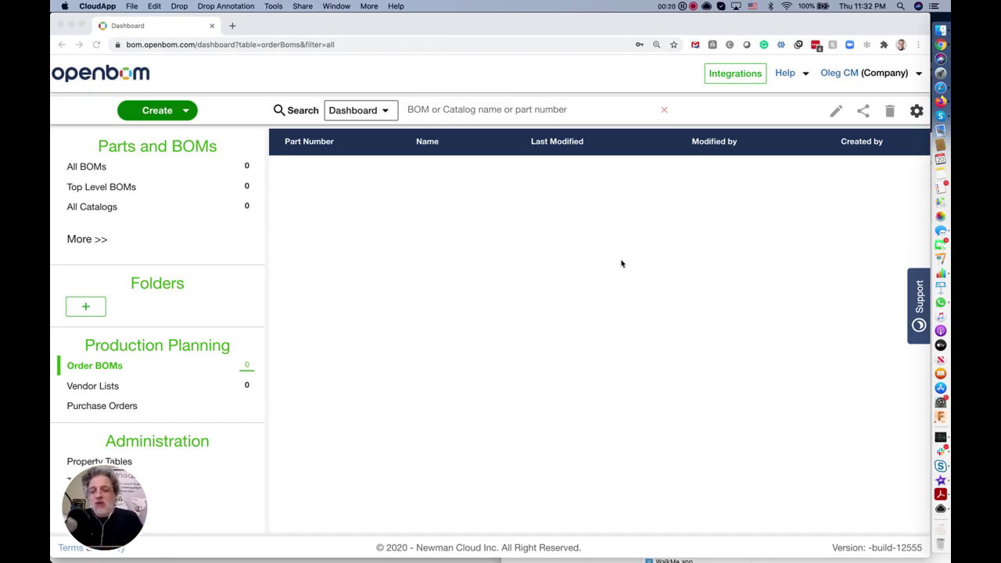
Start a new catalog from the Create menu and name it Food.
drag(107, 490, 866, 481)
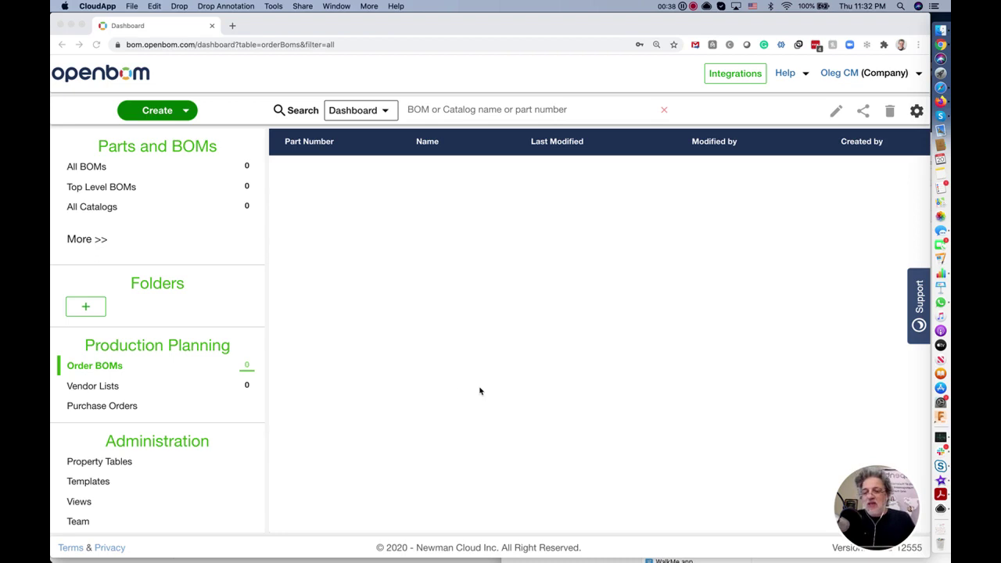
click(161, 110)
click(161, 110)
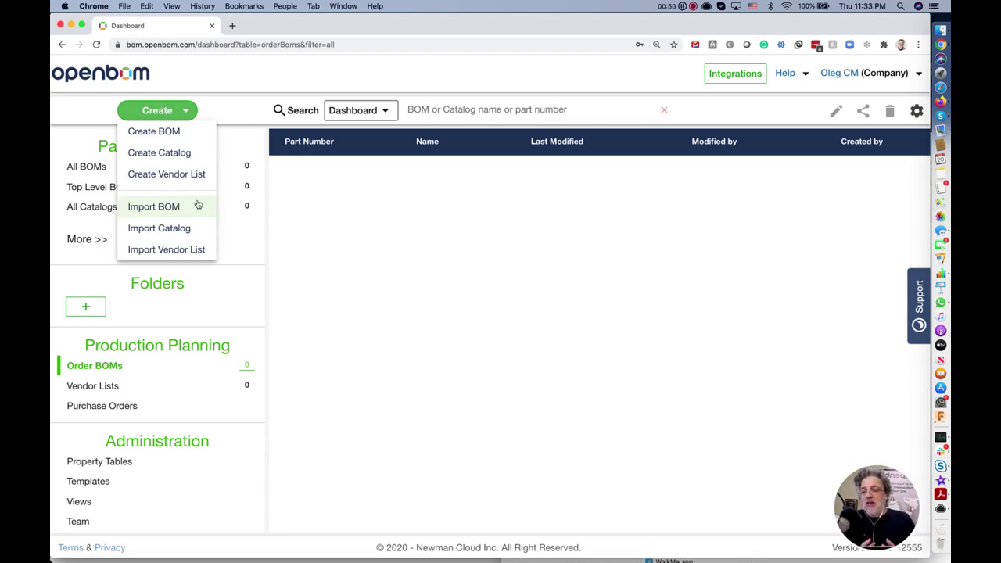
click(169, 152)
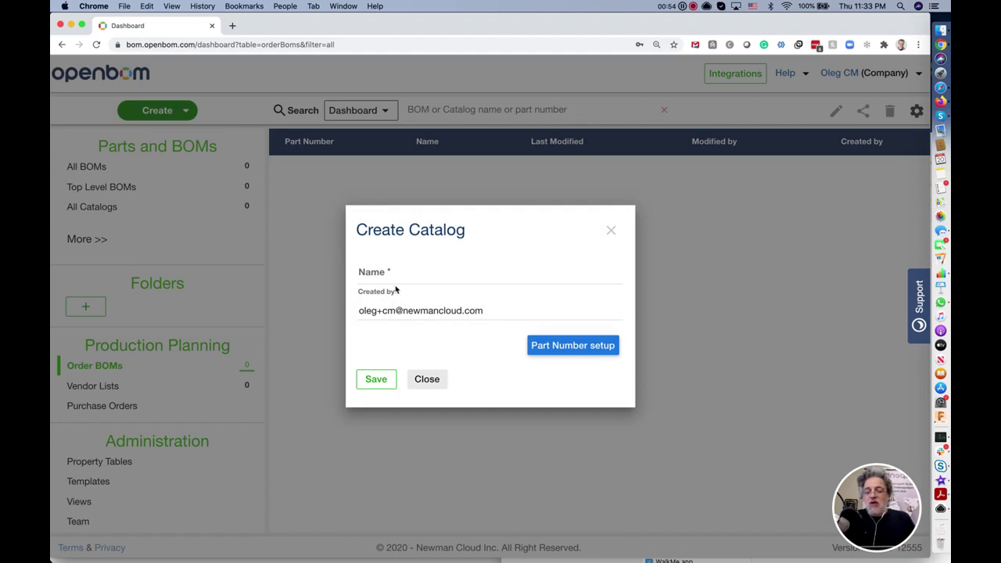
click(435, 273)
text(Food)
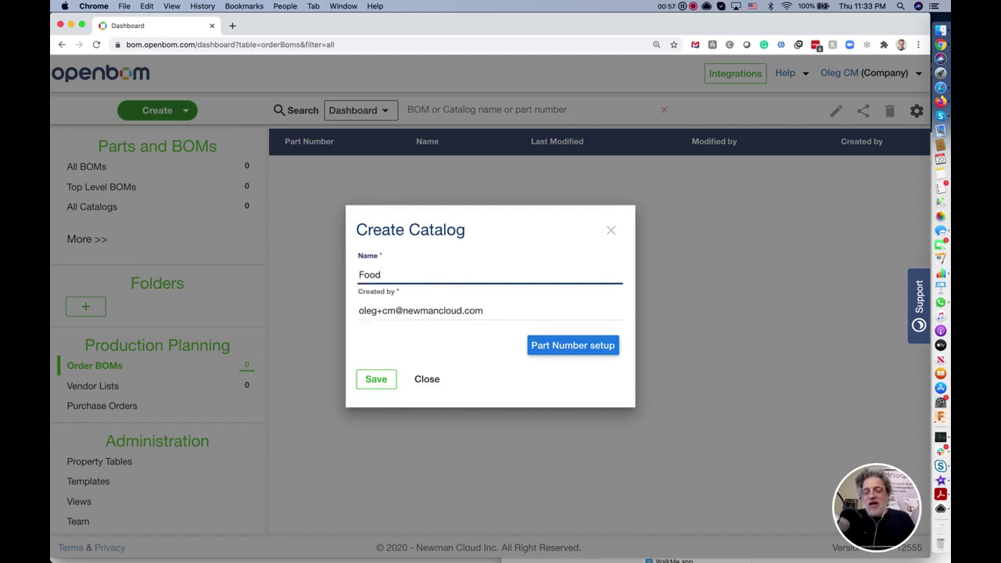
key(Tab)
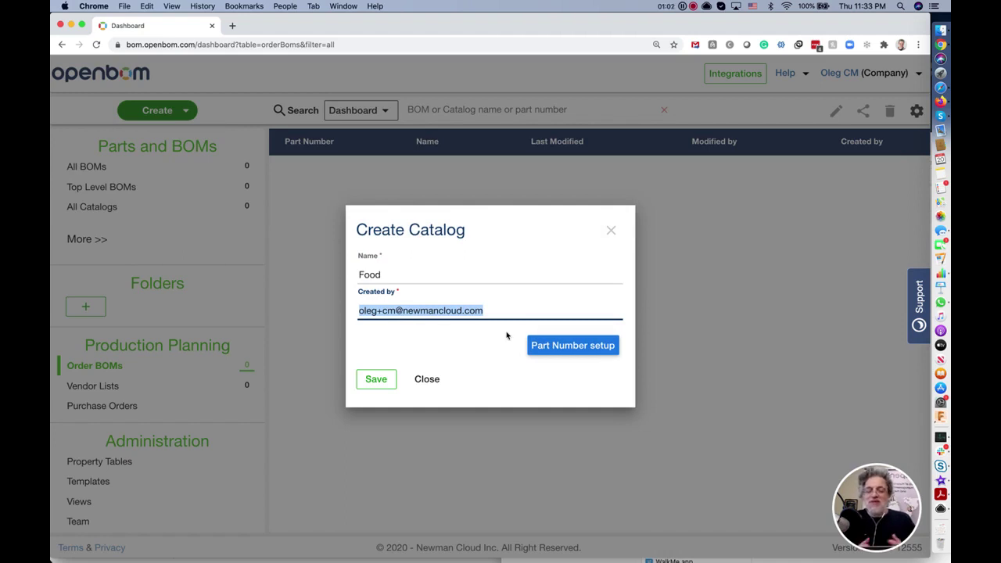
Begin a part number template for the catalog with the prefix F.
click(595, 352)
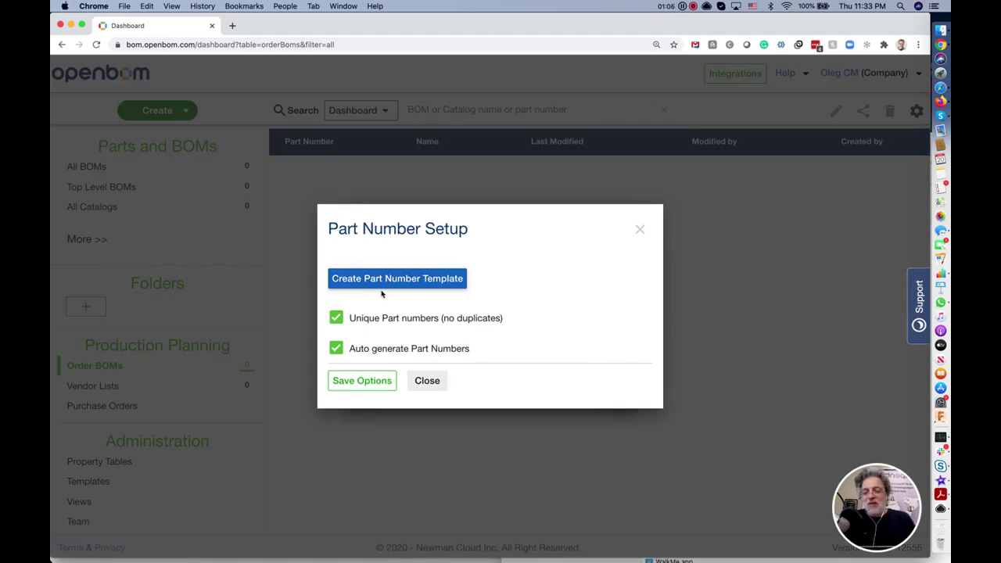
click(421, 283)
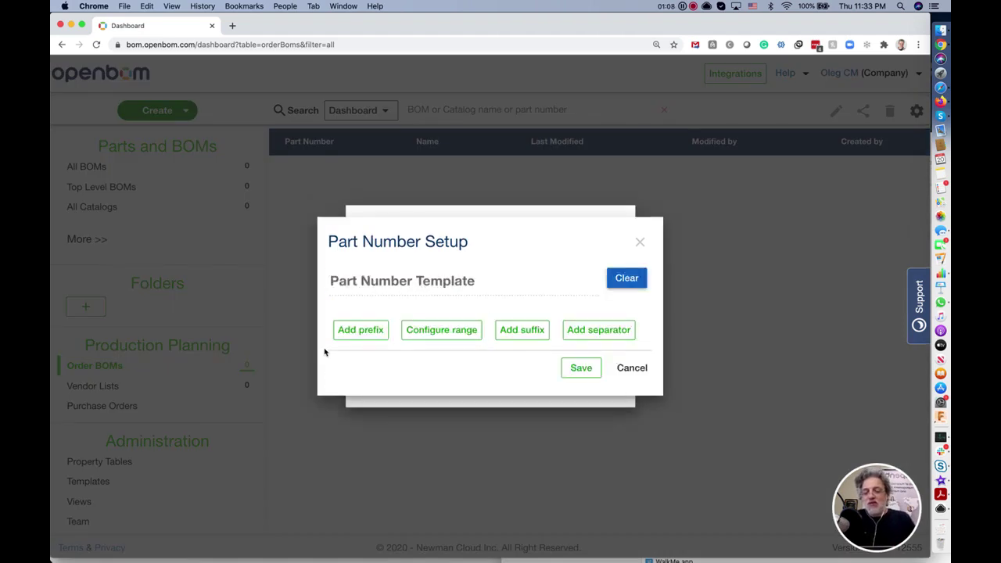
click(355, 330)
click(361, 322)
text(F)
click(576, 319)
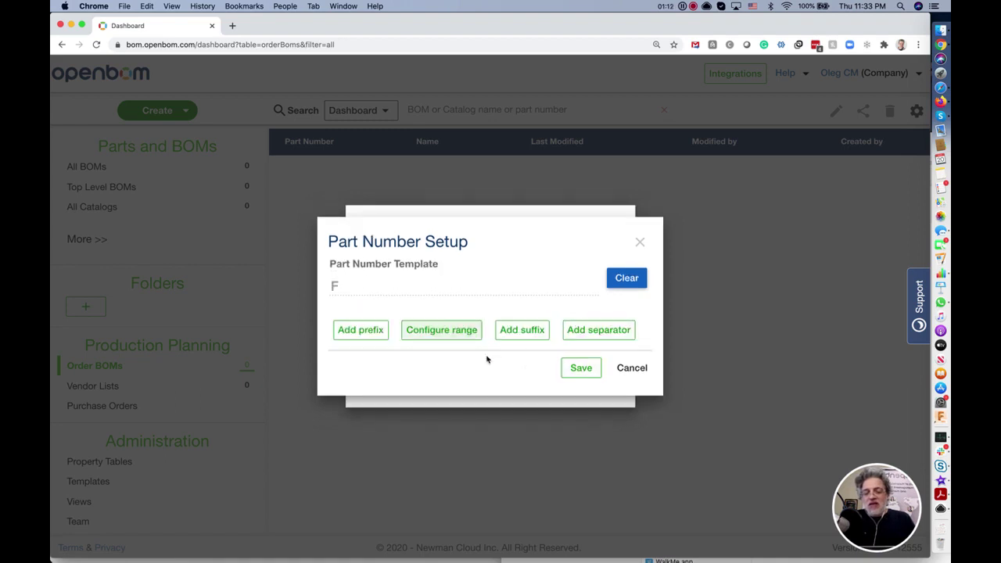
Add a numeric range from 000 to 999 in steps of 1.
click(467, 333)
click(341, 324)
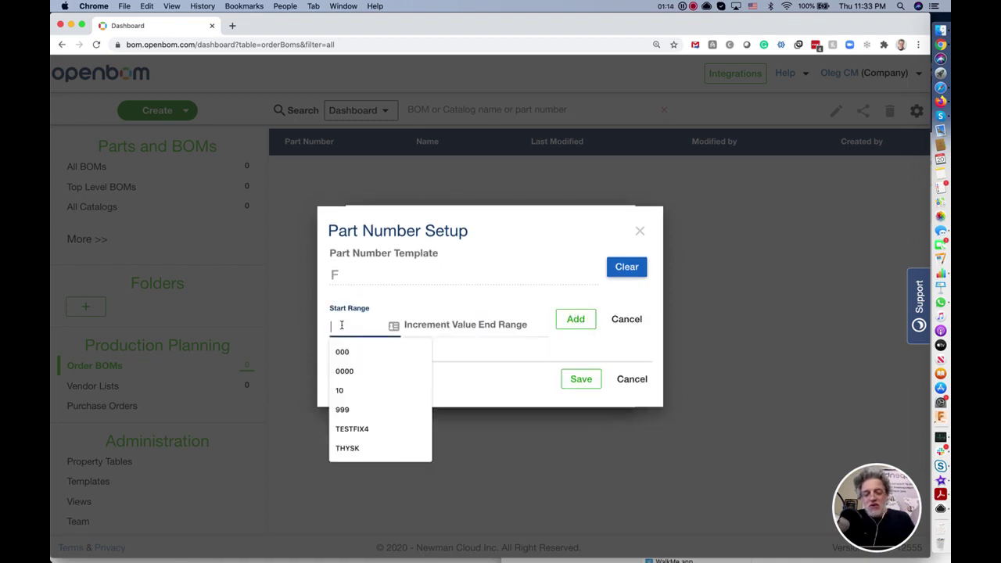
text(000)
key(Tab)
text(1)
key(Tab)
text(999)
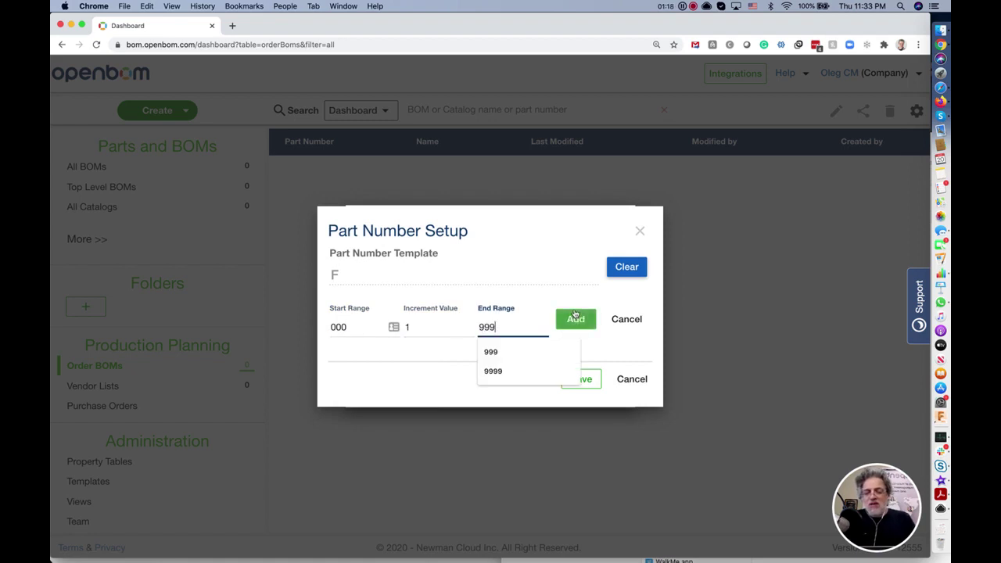
click(576, 319)
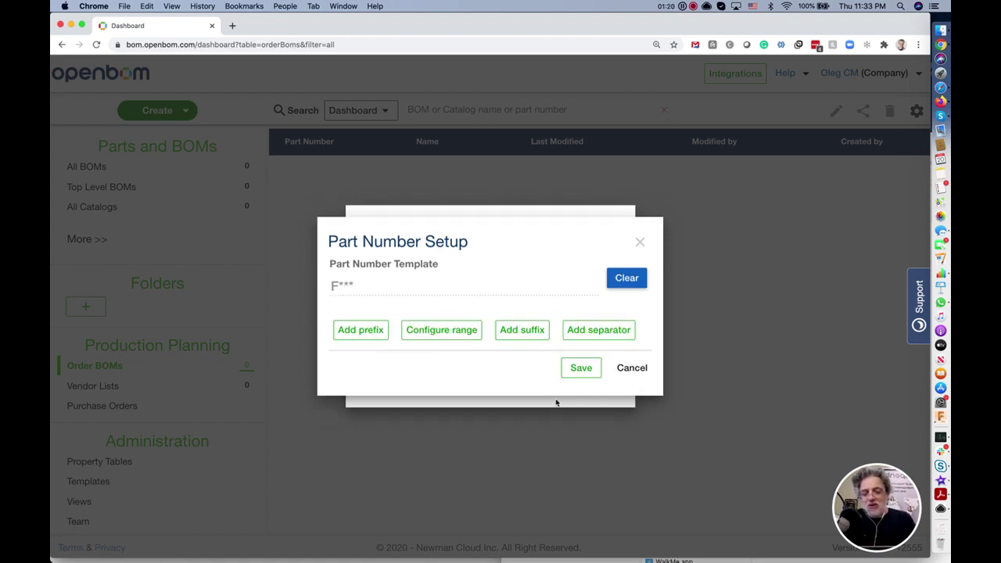
Add a dash separator and save the F-*** template and numbering options.
click(585, 332)
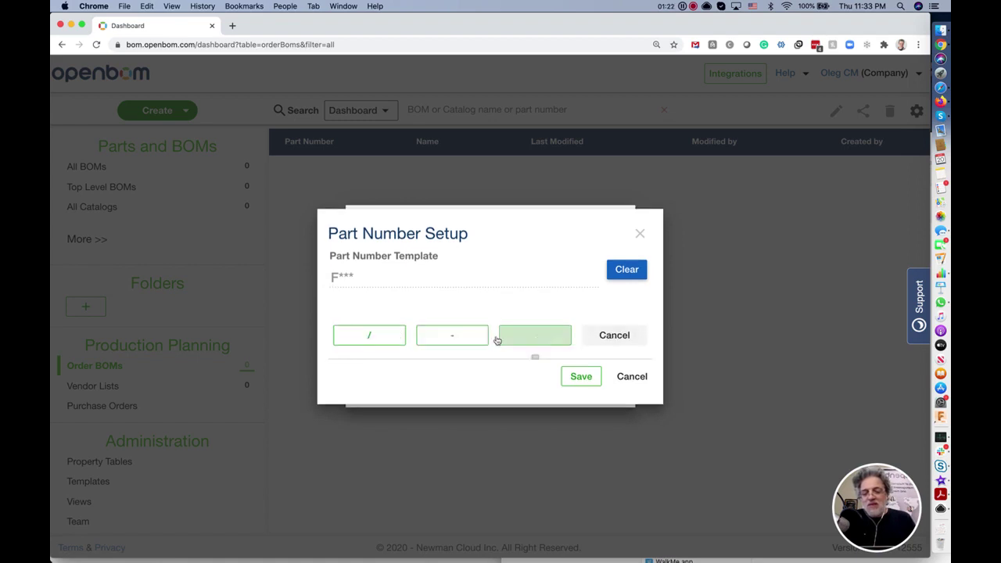
click(443, 338)
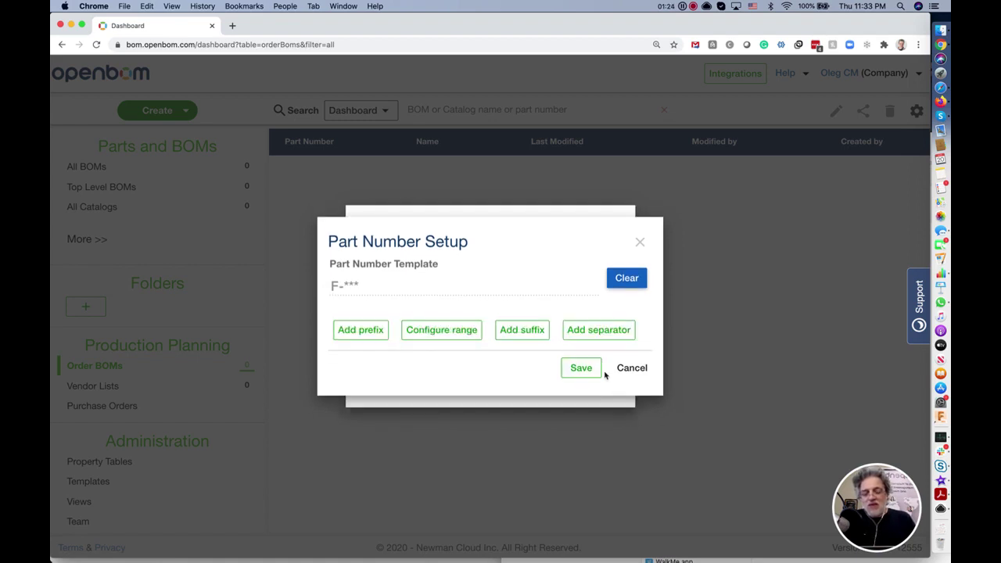
click(581, 368)
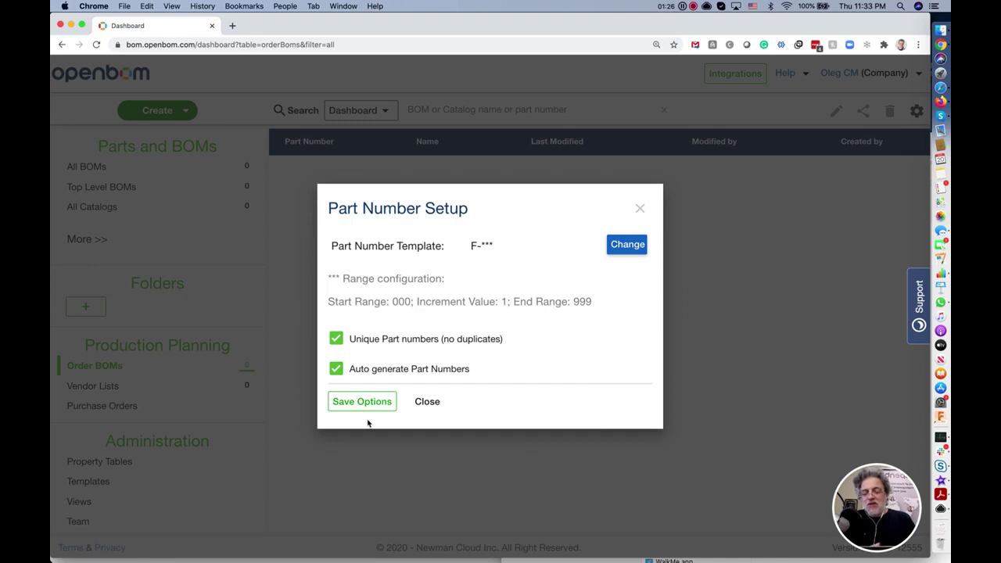
click(362, 405)
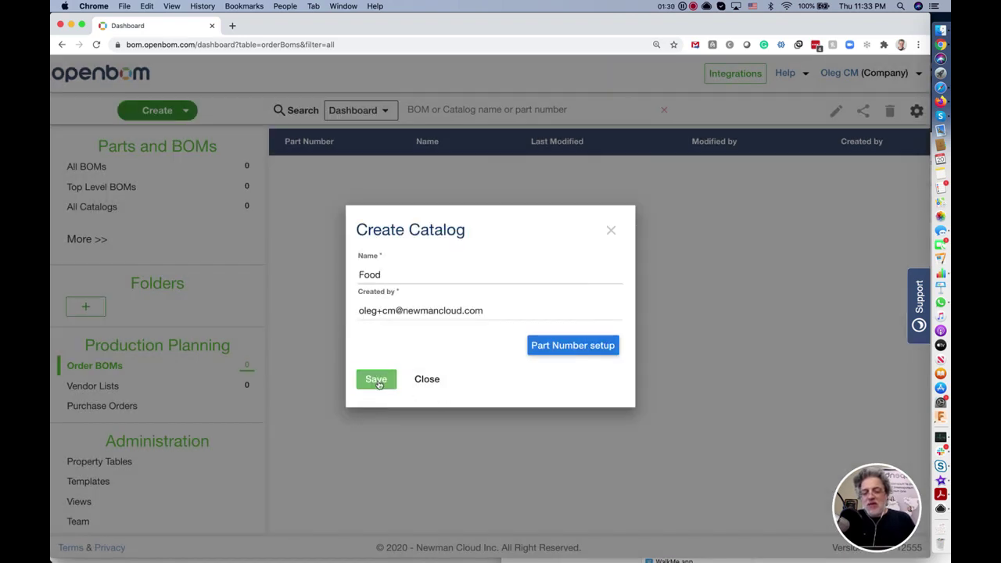
Save the Food catalog and add its first item, F-000.
click(378, 382)
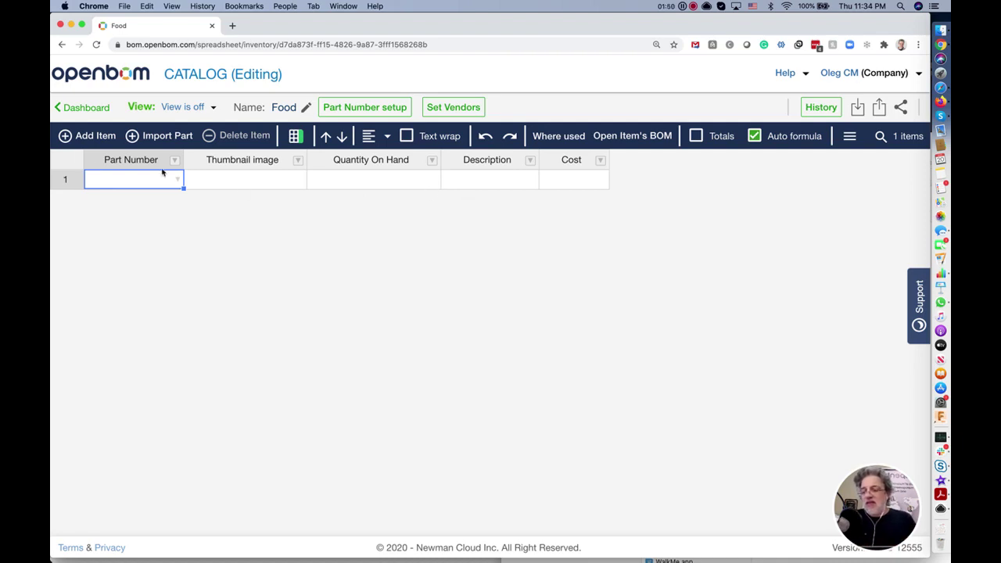
click(96, 135)
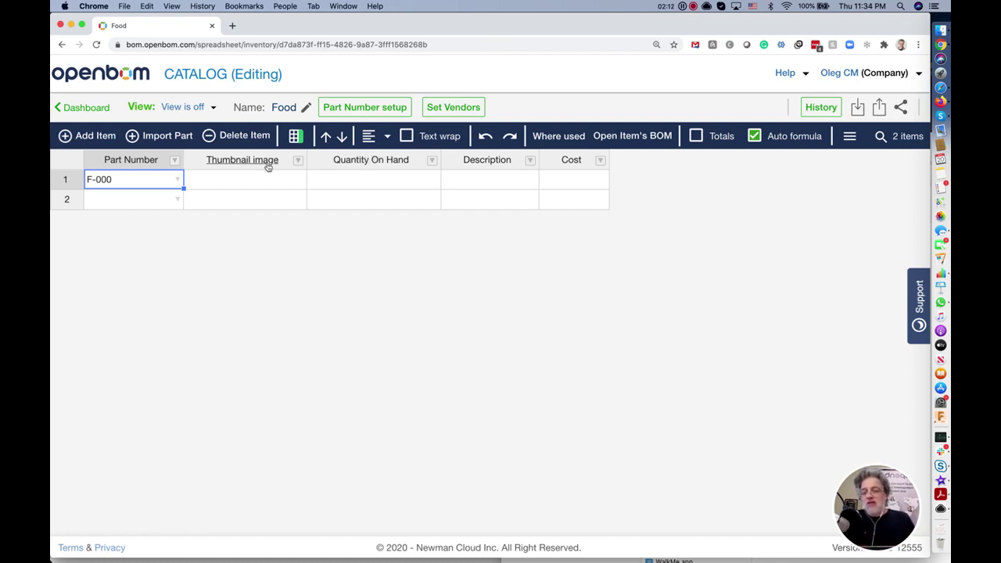
Add items F-000 Cheese, F-001 Milk and F-002 Sugar to the catalog.
click(496, 188)
text(Cheese)
key(Tab)
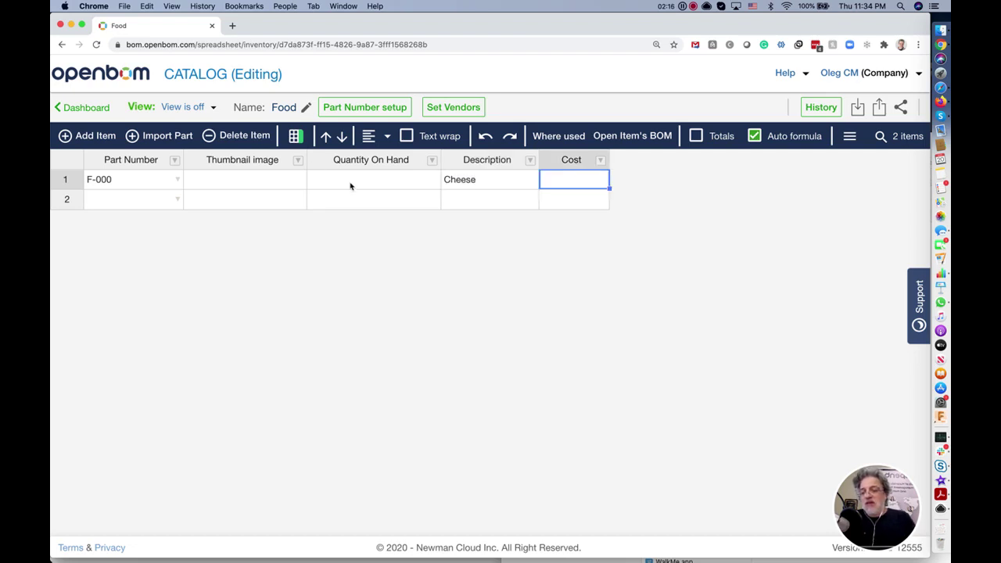
click(86, 135)
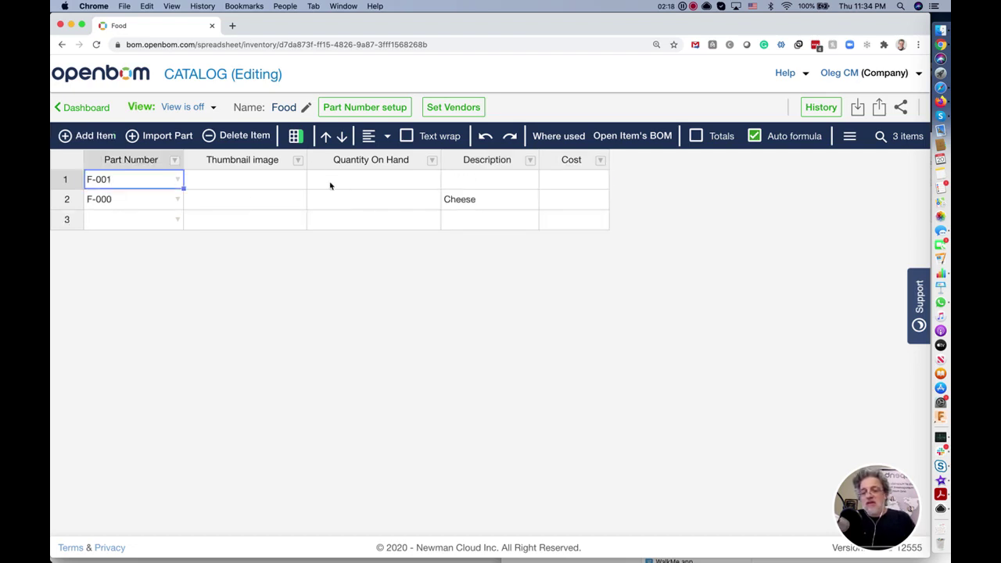
click(467, 190)
text(Mil)
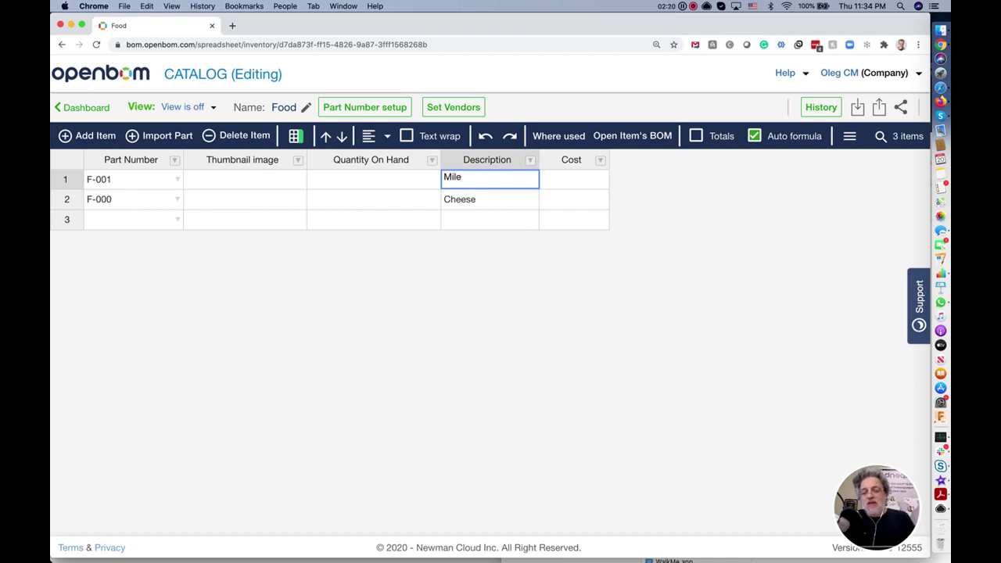
text(k)
key(Tab)
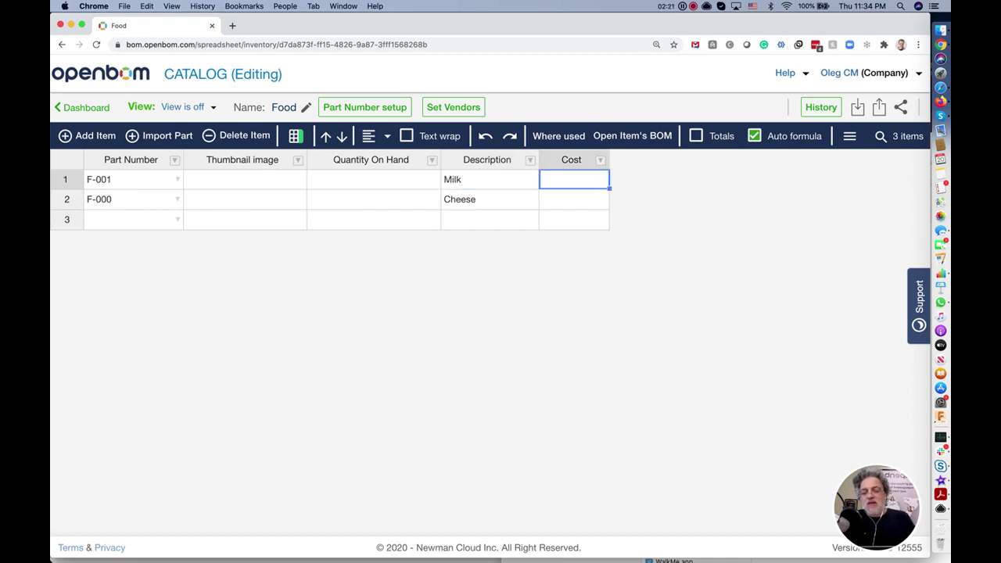
click(86, 135)
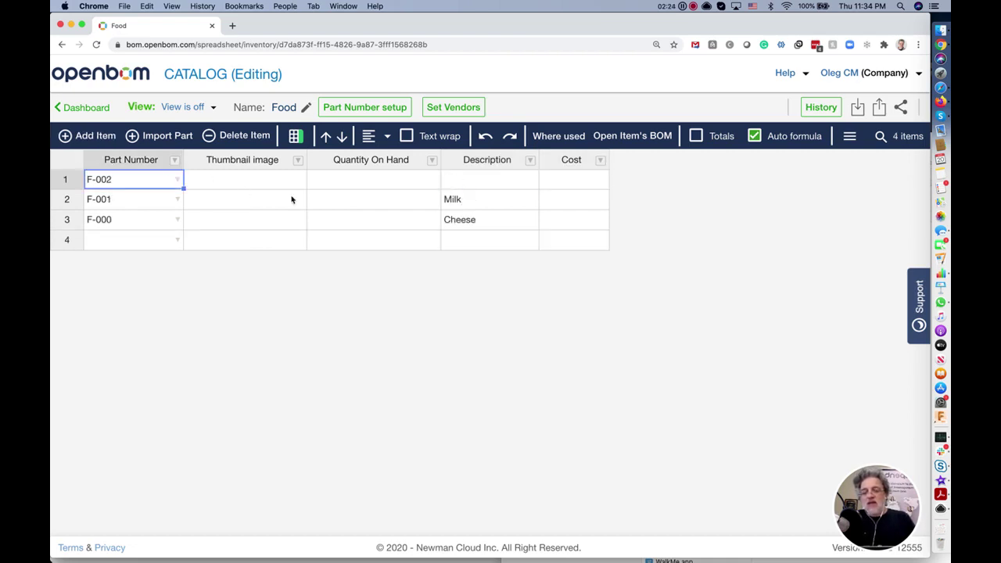
click(458, 181)
text(s)
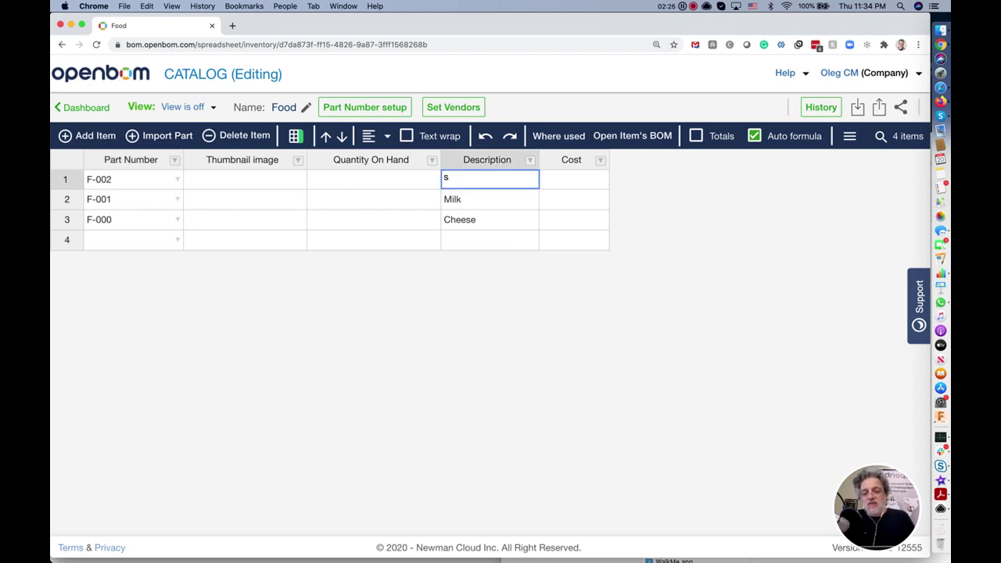
text(uugar)
key(Tab)
Enter costs of 2.10 for Sugar, 3.00 for Milk and 1.20 for Cheese.
text(2.1)
key(Return)
text(3)
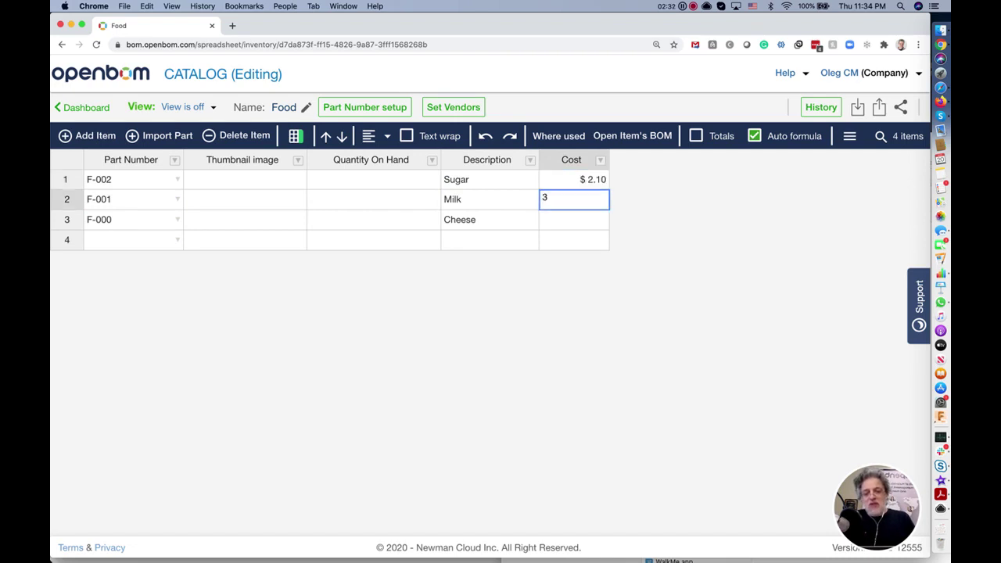
key(Return)
text(1.2)
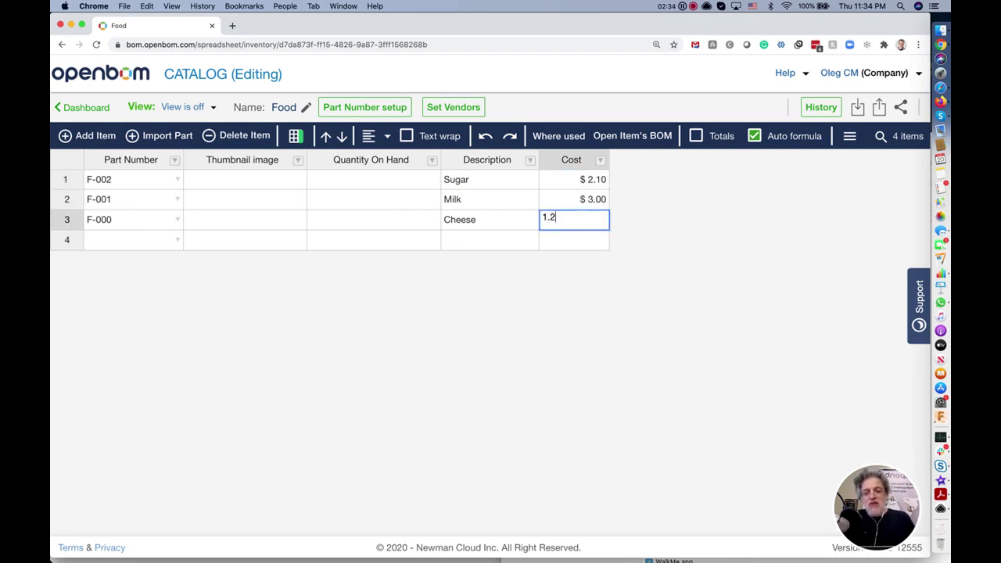
key(Return)
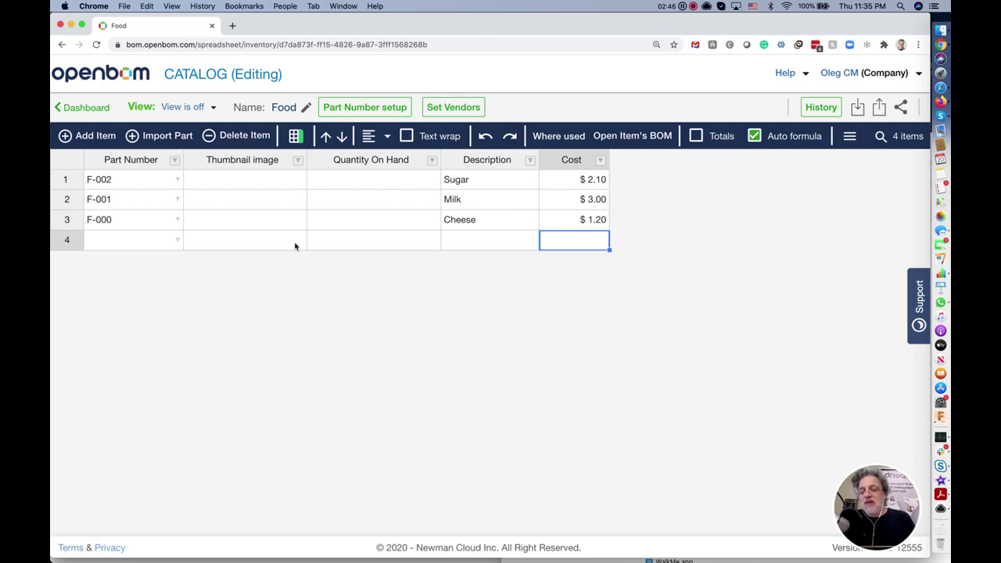
click(475, 183)
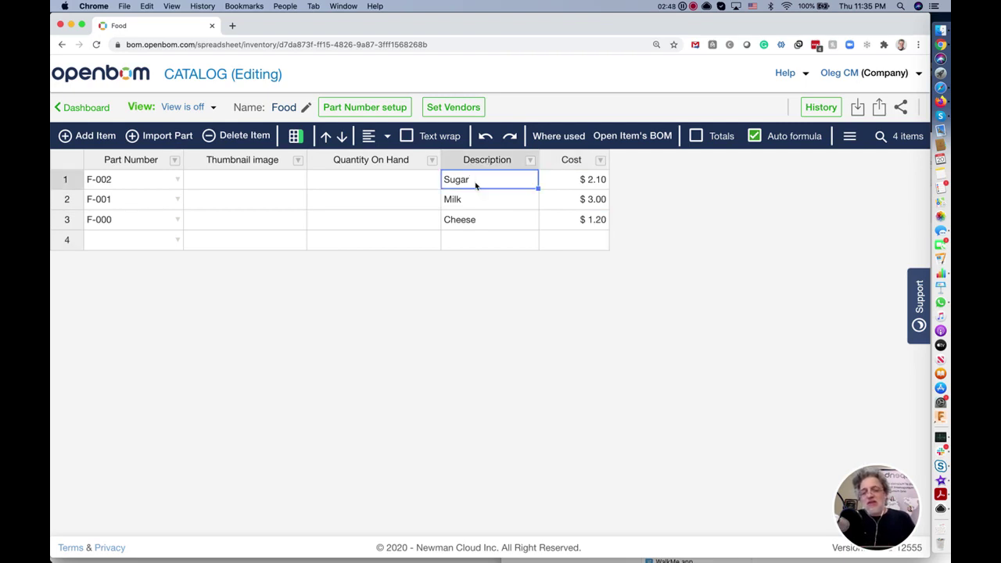
Search the web for Sugar in a new tab and copy the Domino sugar image.
click(232, 25)
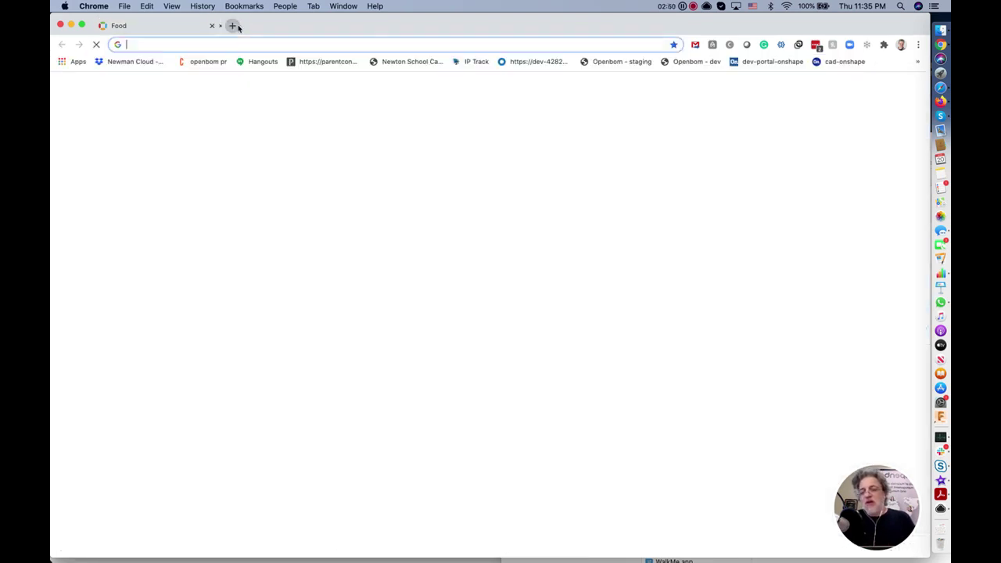
text(Sugar)
key(Return)
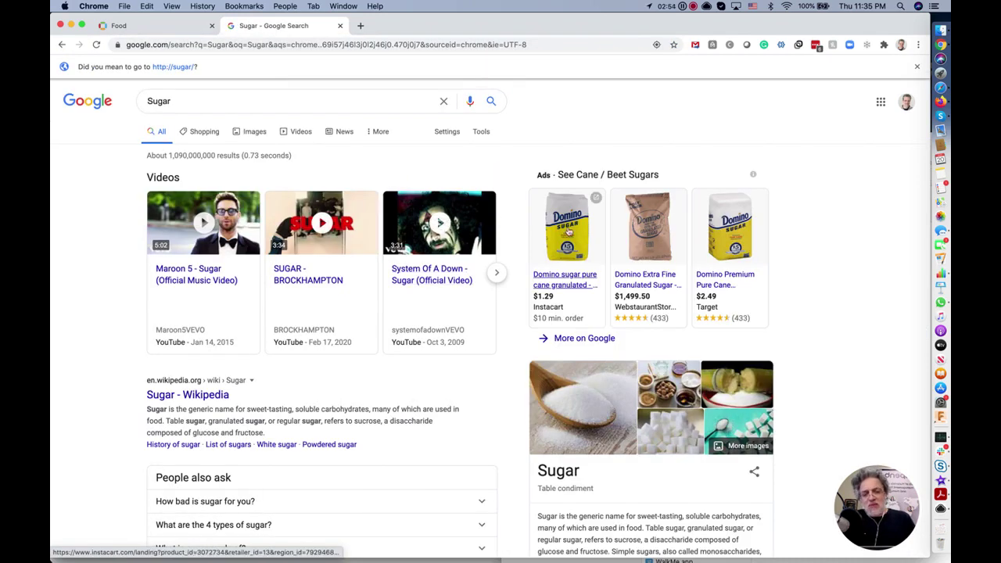
right_click(575, 222)
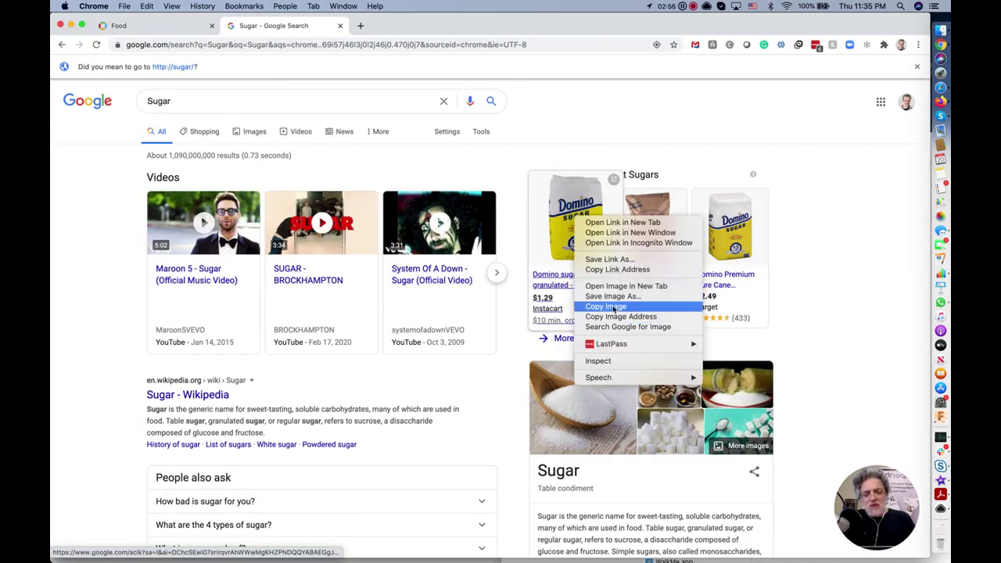
click(614, 307)
Paste the Domino sugar image into Sugar's thumbnail cell and narrow the Thumbnail column.
click(133, 25)
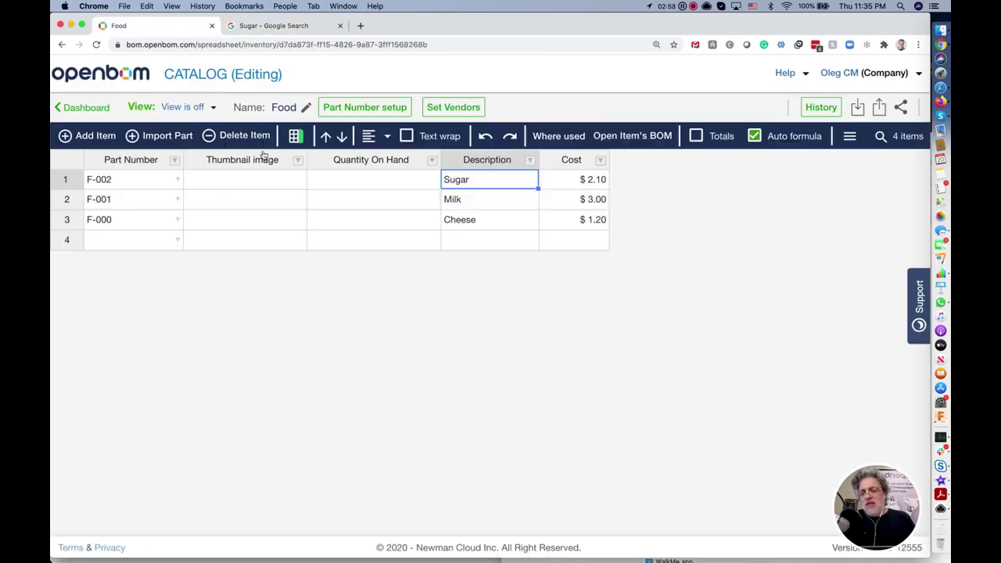
click(237, 182)
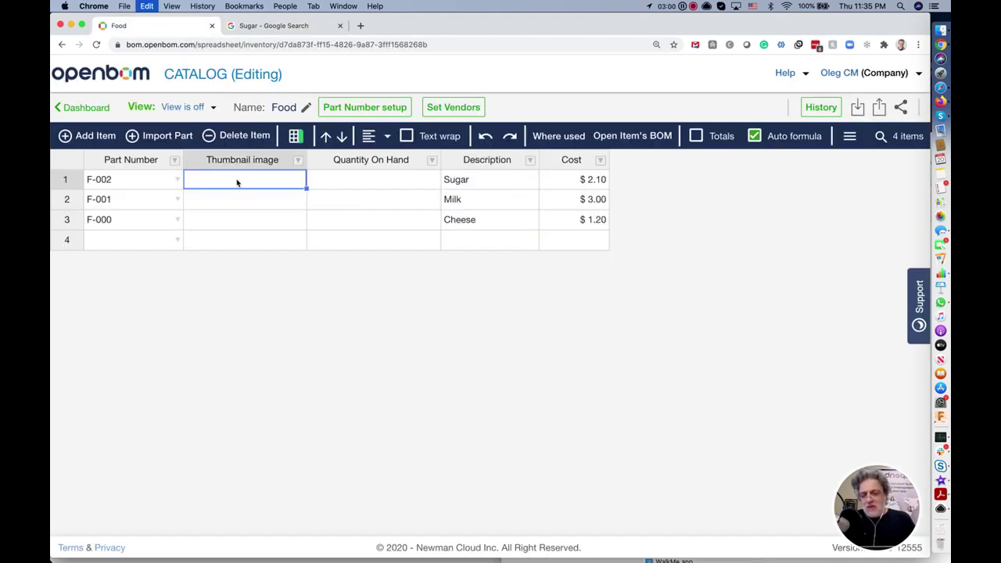
key(super+v)
drag(305, 160, 242, 161)
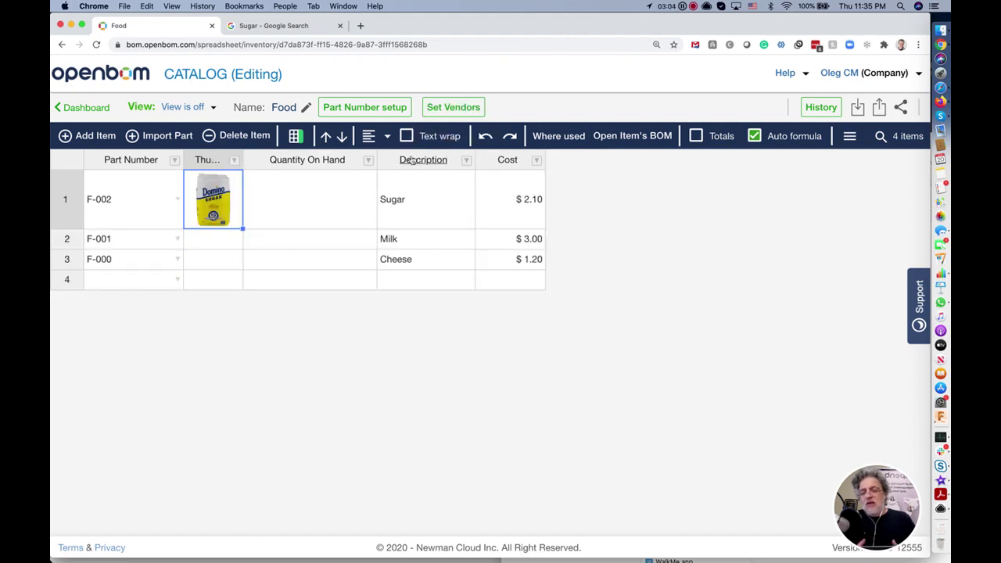
Search for Cheese, copy a cheese photo, and paste it as the Cheese item's thumbnail.
click(299, 29)
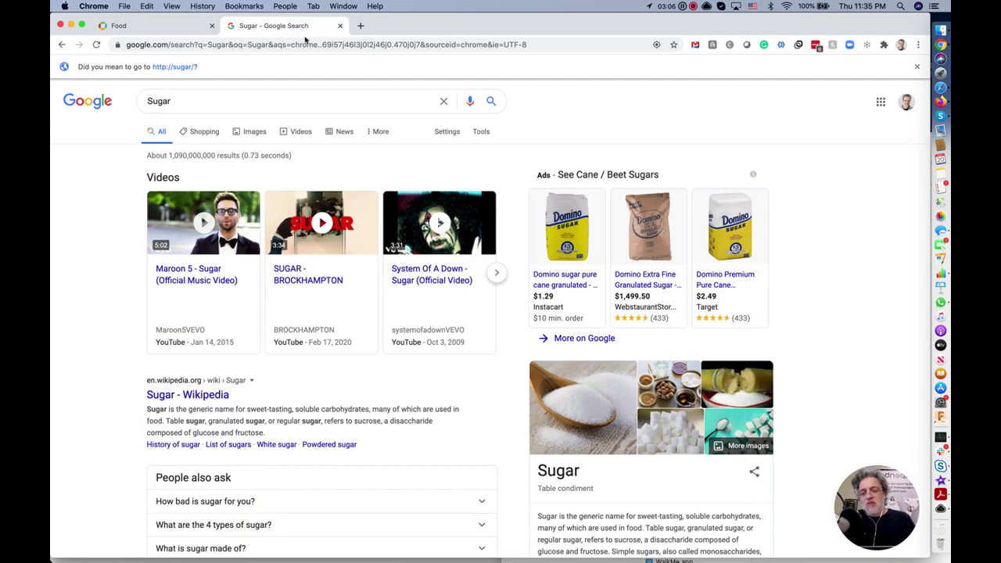
click(158, 33)
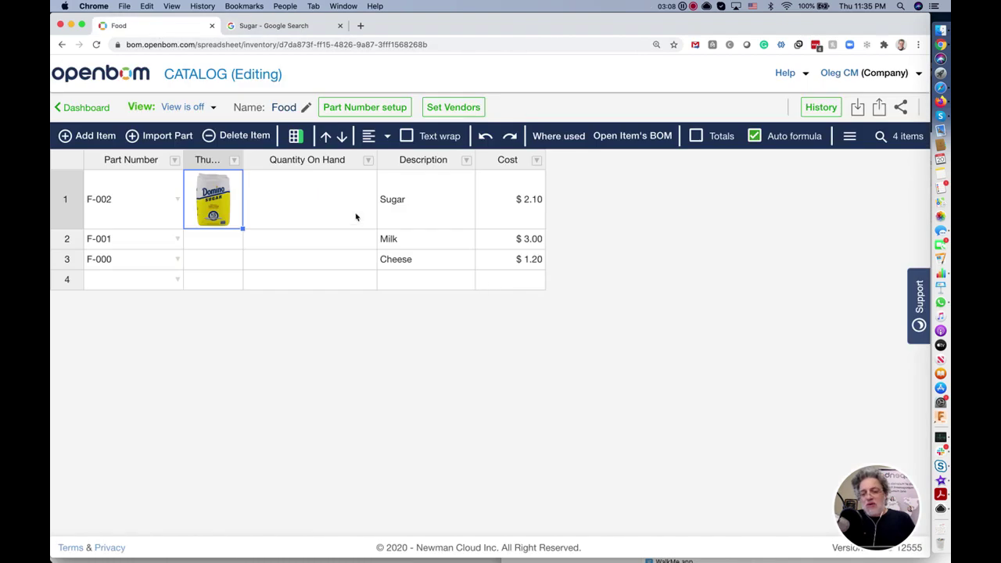
click(438, 254)
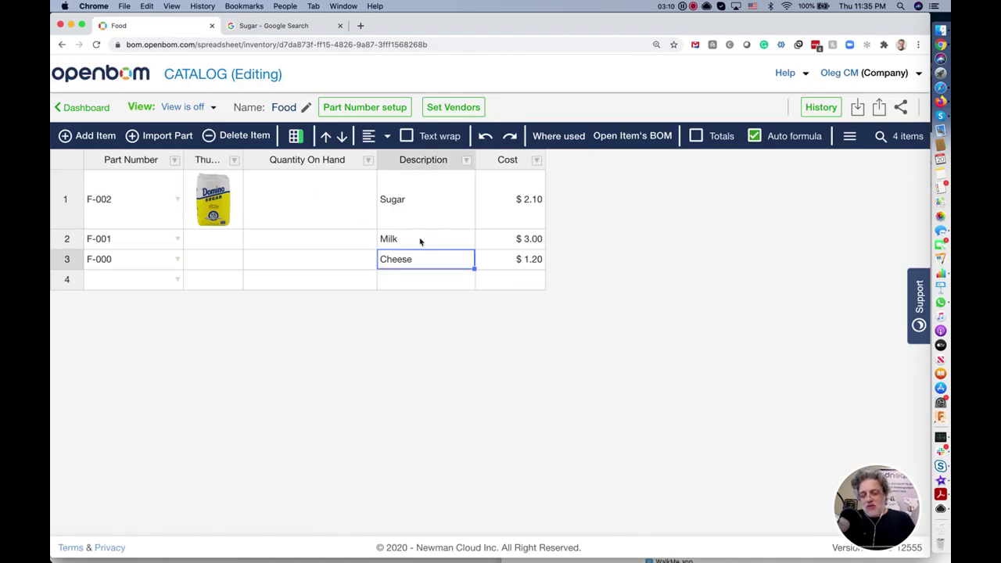
click(291, 26)
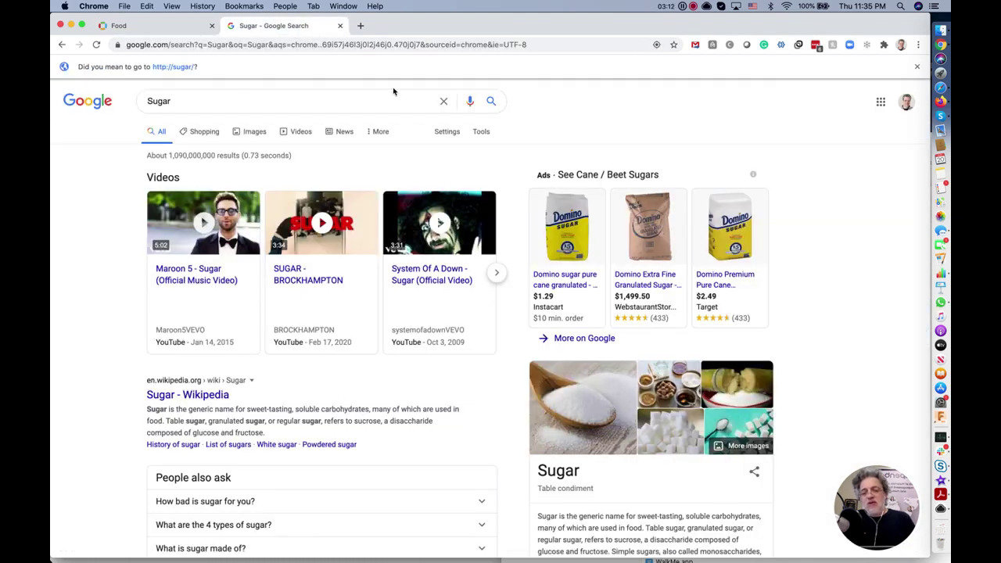
double_click(249, 98)
text(Cheese)
key(Return)
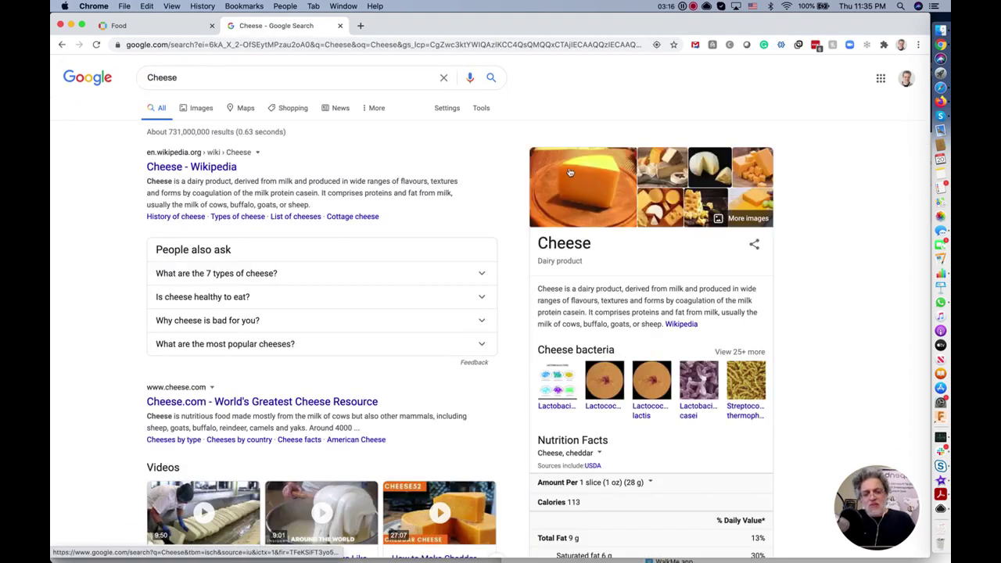
right_click(572, 172)
click(633, 259)
click(126, 25)
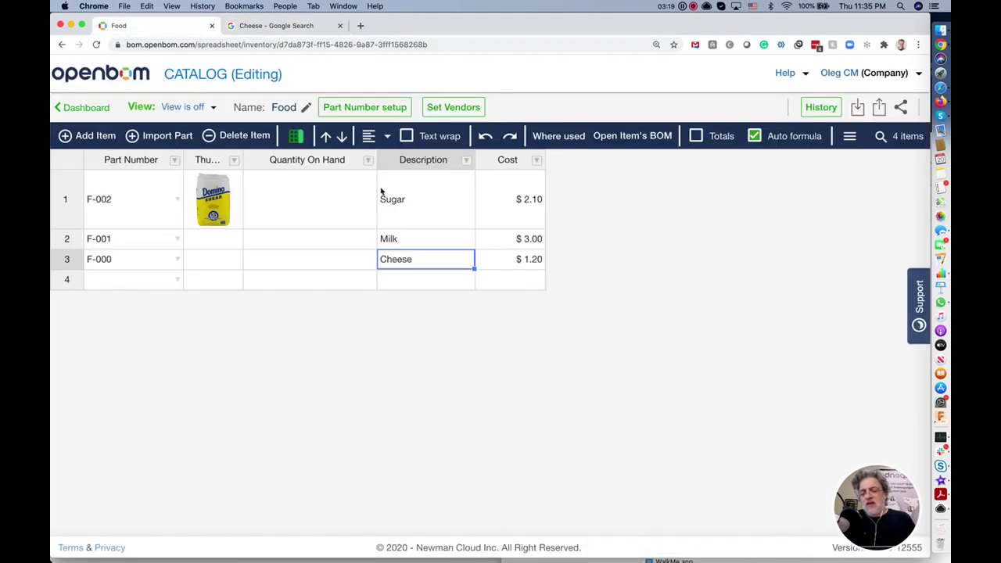
click(215, 266)
key(super+v)
key(super+space)
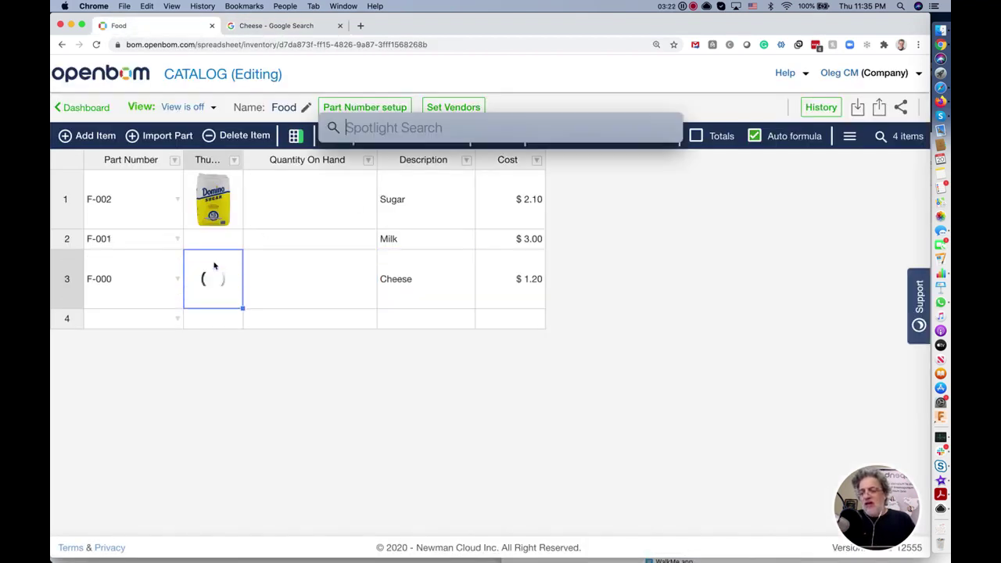
key(Escape)
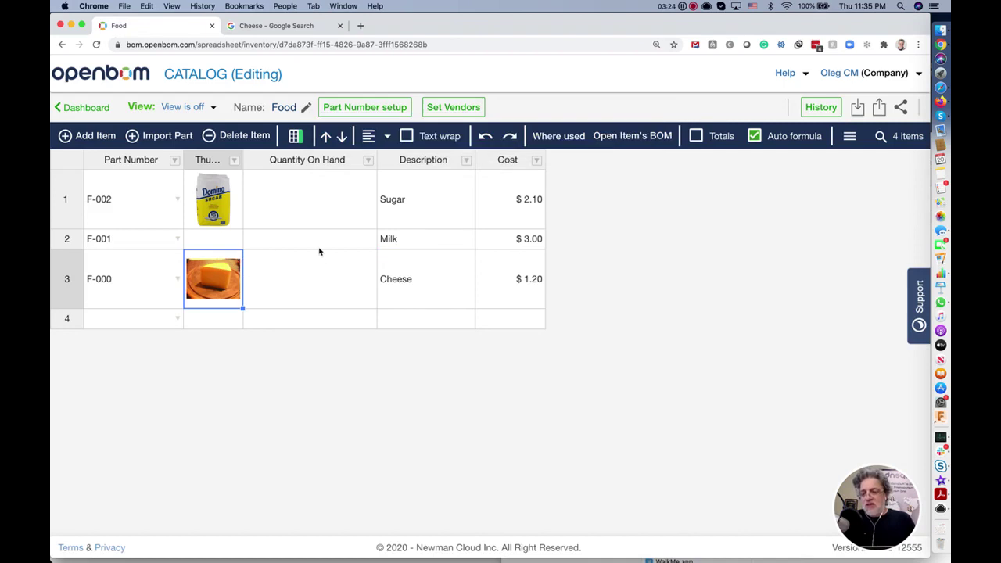
Search for Milk, copy a milk photo, and paste it as the Milk item's thumbnail.
click(426, 242)
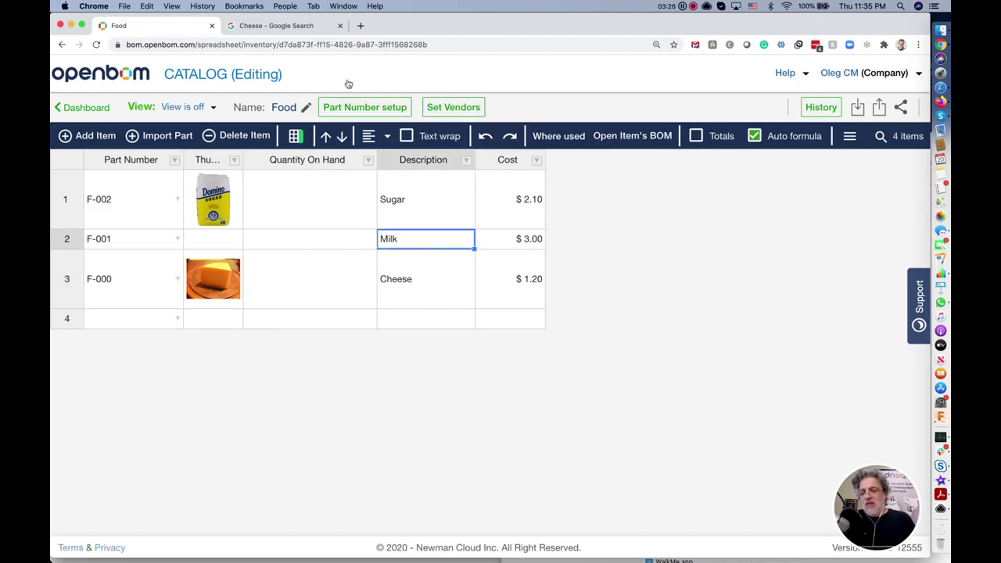
click(283, 26)
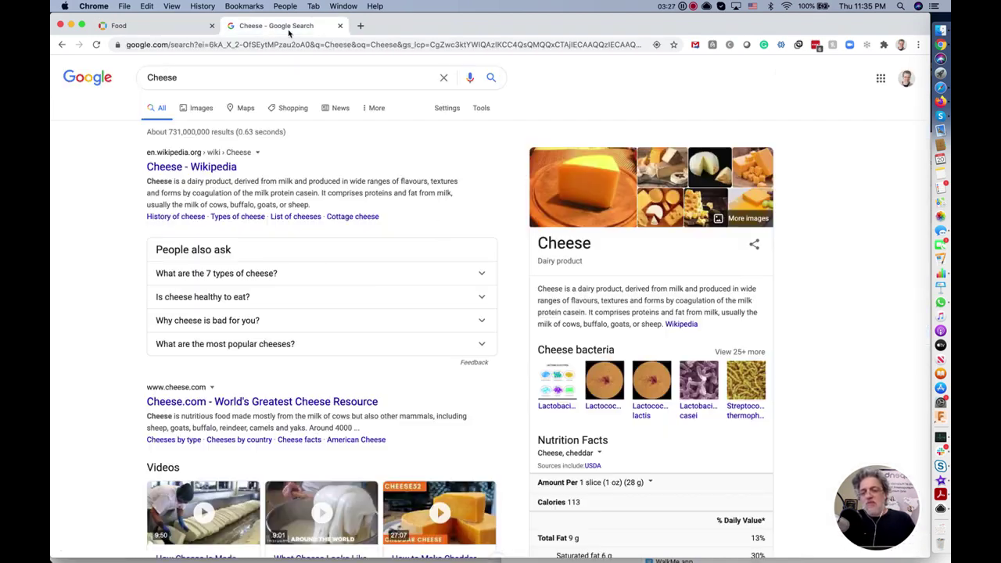
double_click(232, 79)
key(super+v)
key(Return)
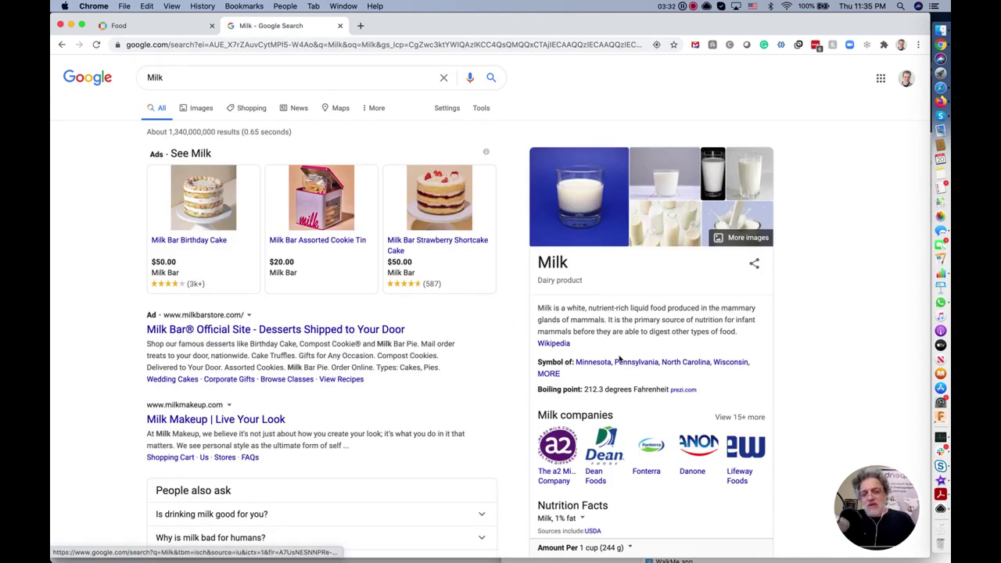
scroll(542, 360, down, 3)
scroll(541, 359, up, 3)
right_click(560, 183)
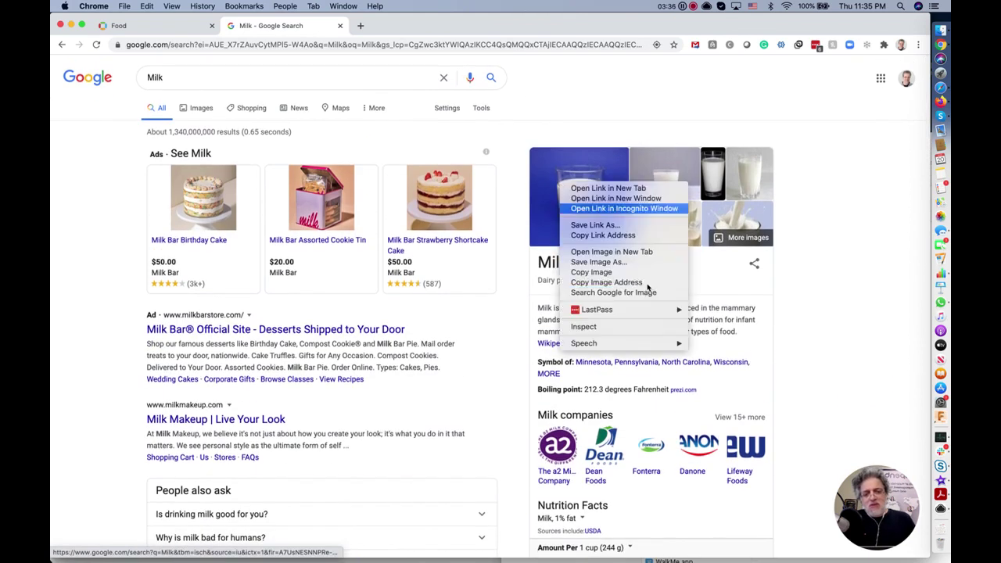
click(618, 272)
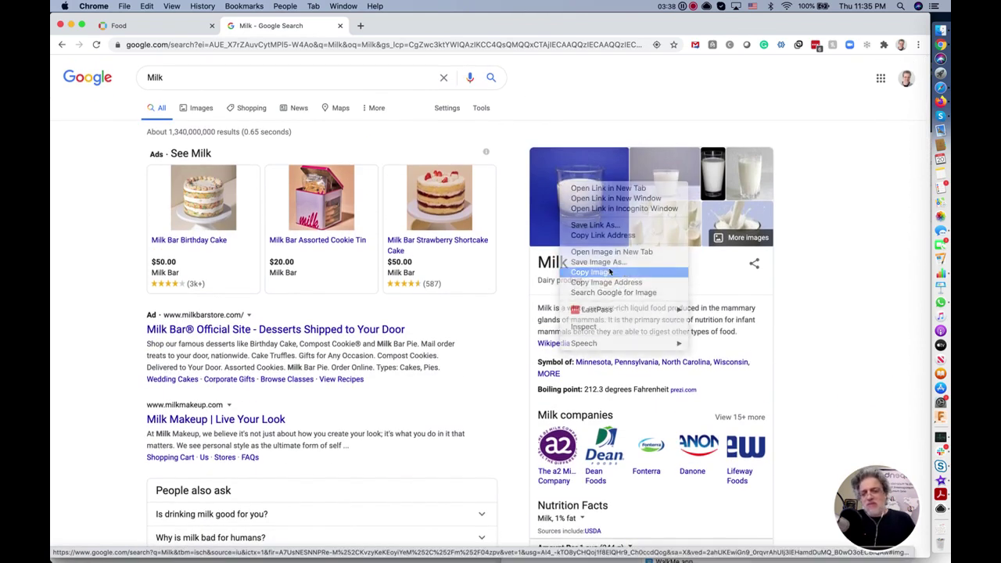
click(179, 28)
click(211, 249)
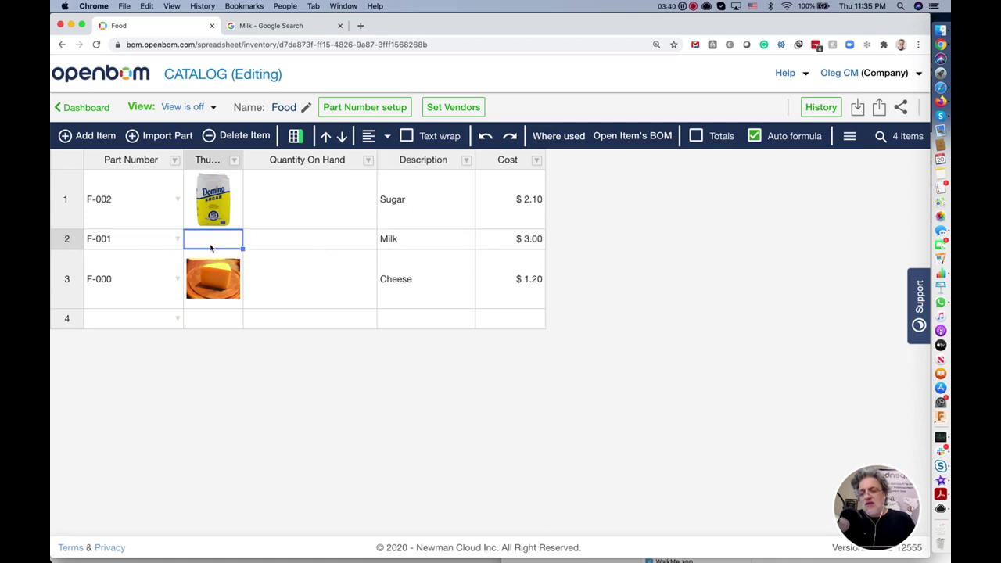
key(super+v)
click(296, 218)
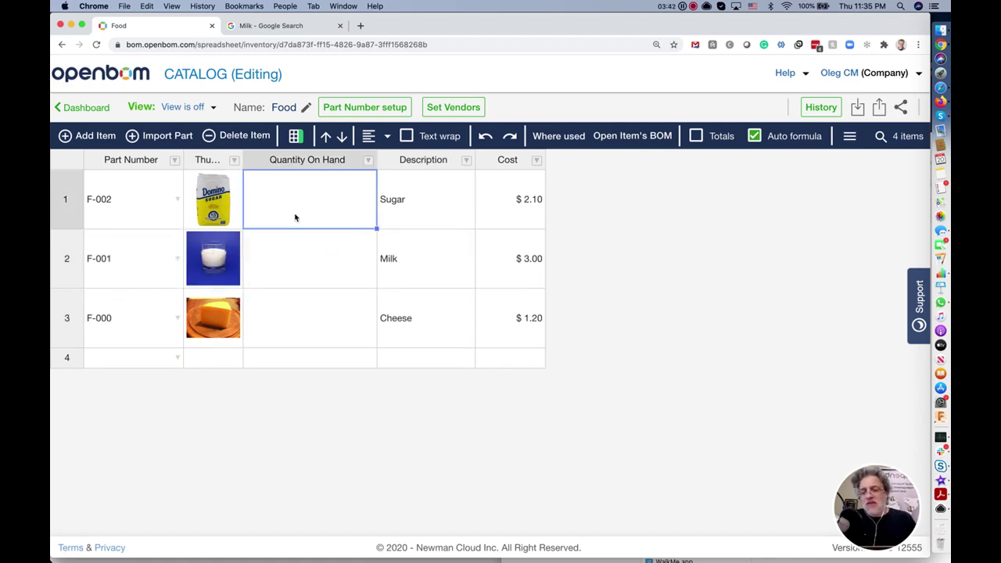
Narrow the Thumbnail column slightly so the catalog rows shrink.
drag(241, 162, 229, 161)
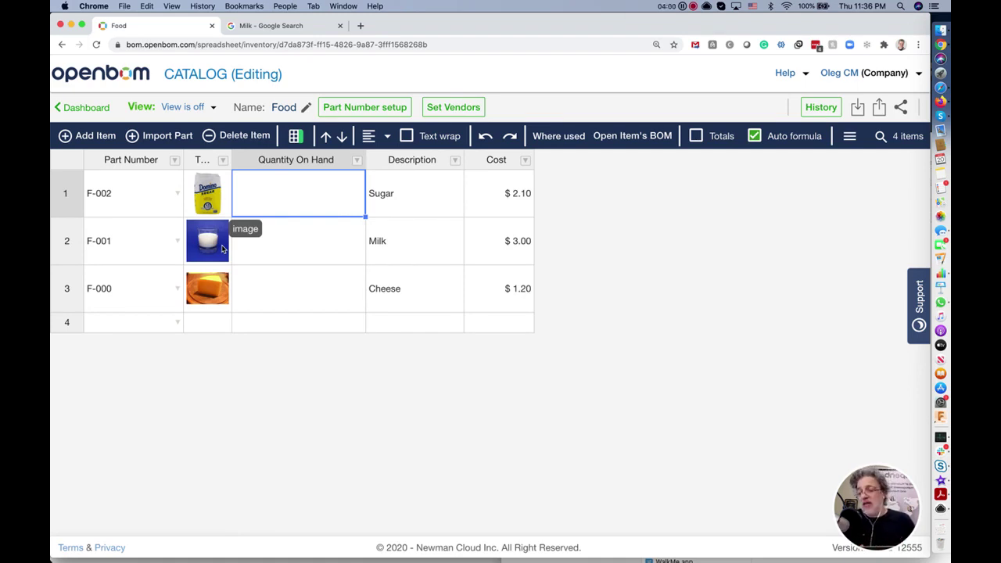
Add a new catalog item F-003 described as Cake.
click(92, 139)
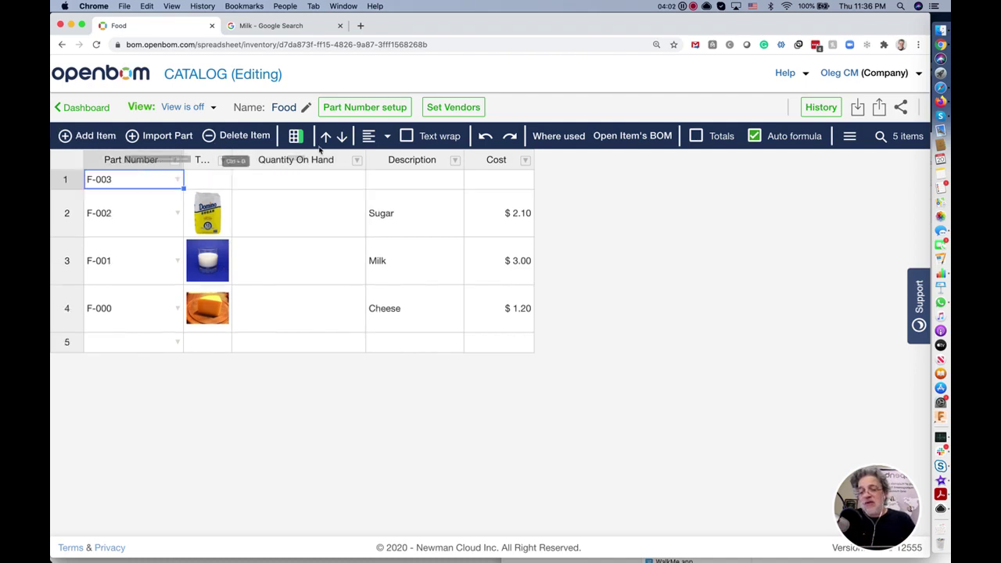
click(395, 181)
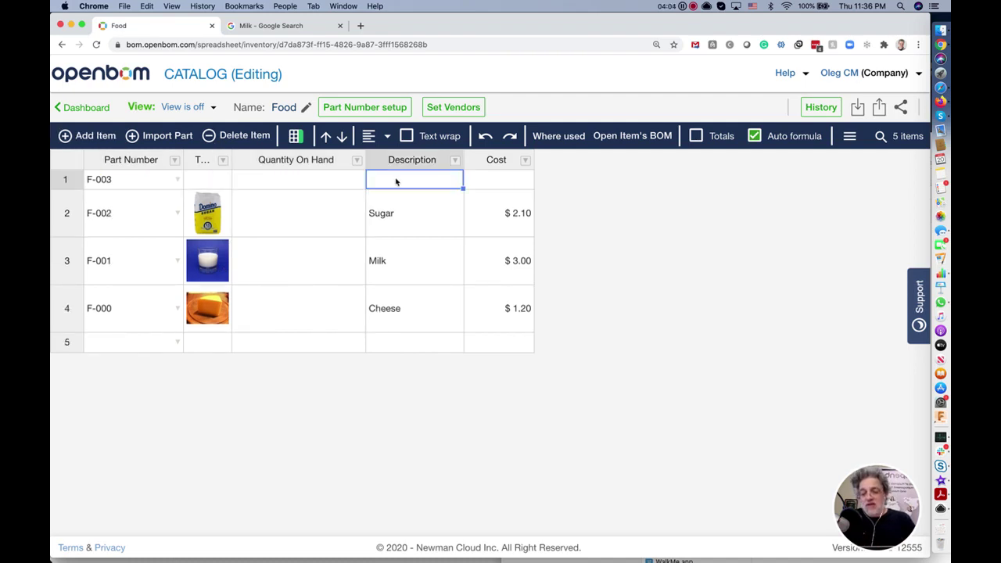
text(Cake)
key(Tab)
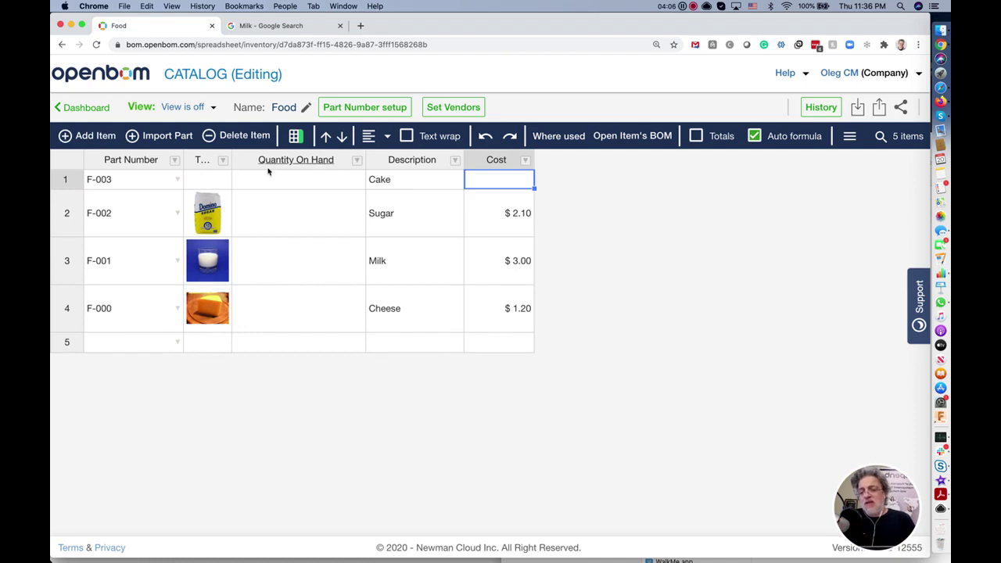
click(425, 180)
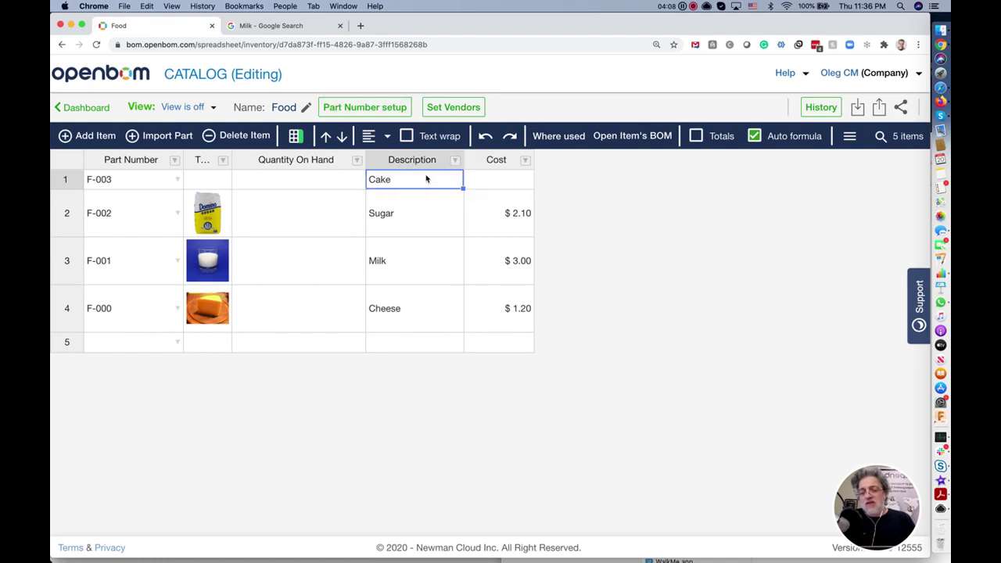
Search for Cheese Cake and paste its picture as the Cake item's thumbnail.
click(294, 26)
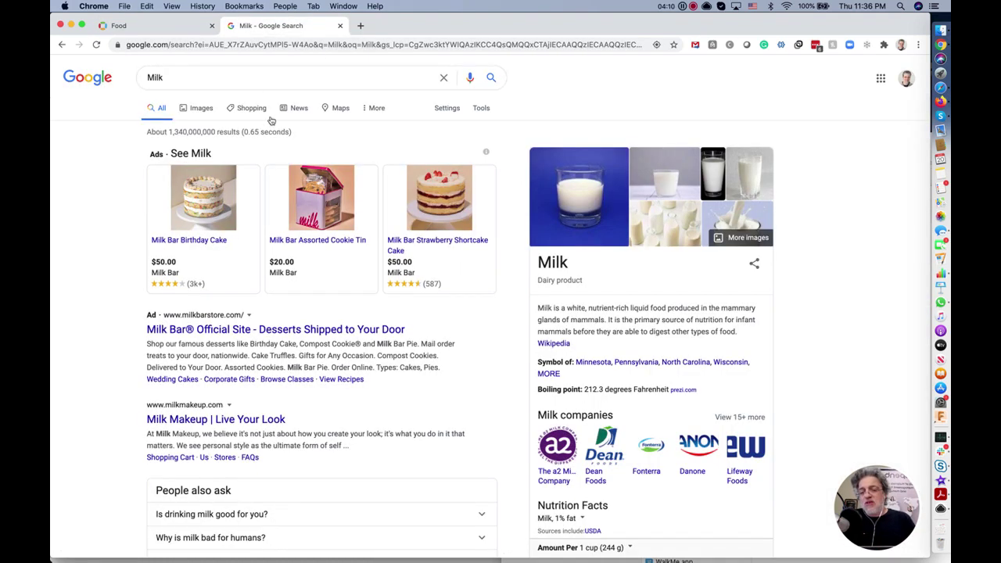
click(214, 73)
key(super+a)
text(Cheese Cake)
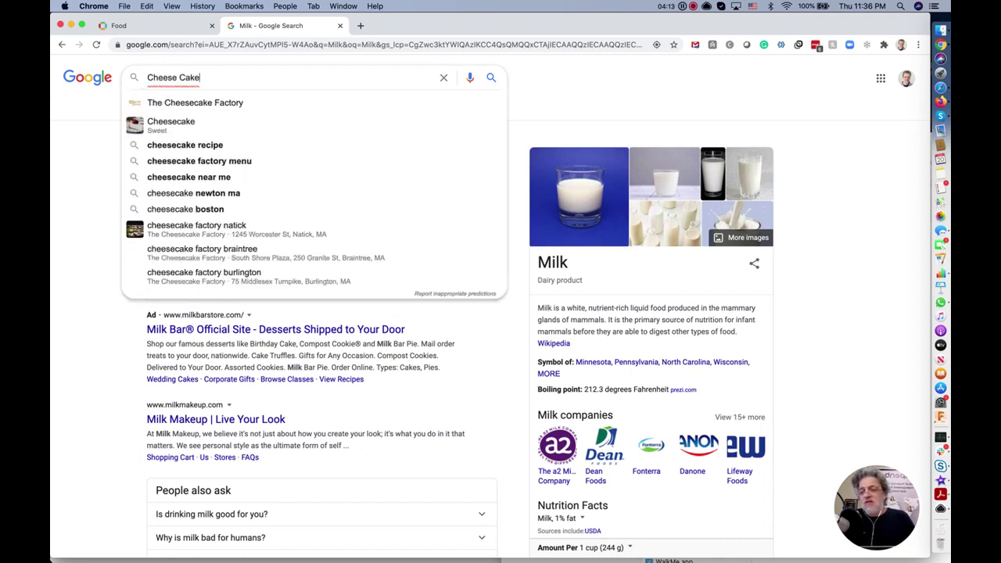
key(Return)
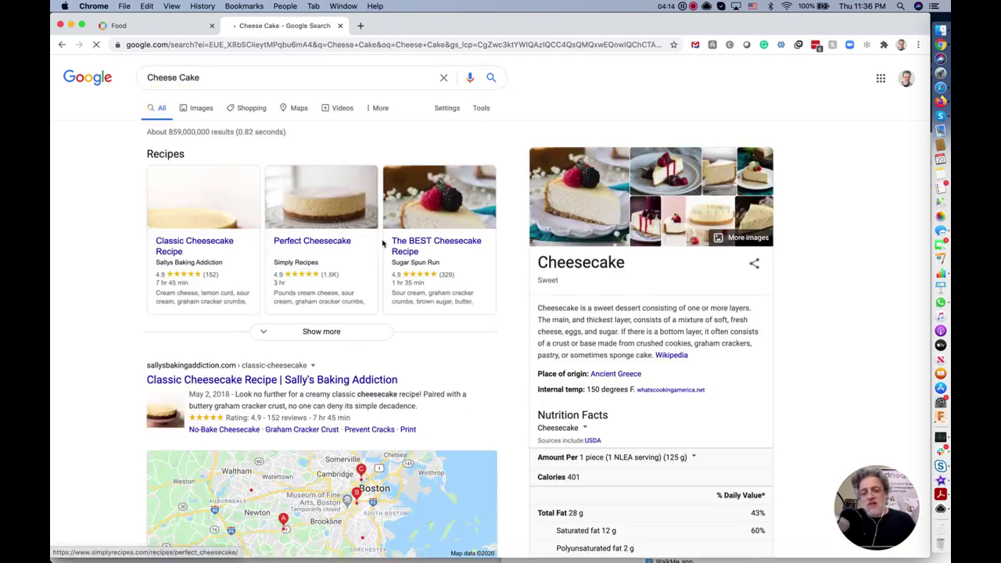
right_click(583, 201)
click(649, 288)
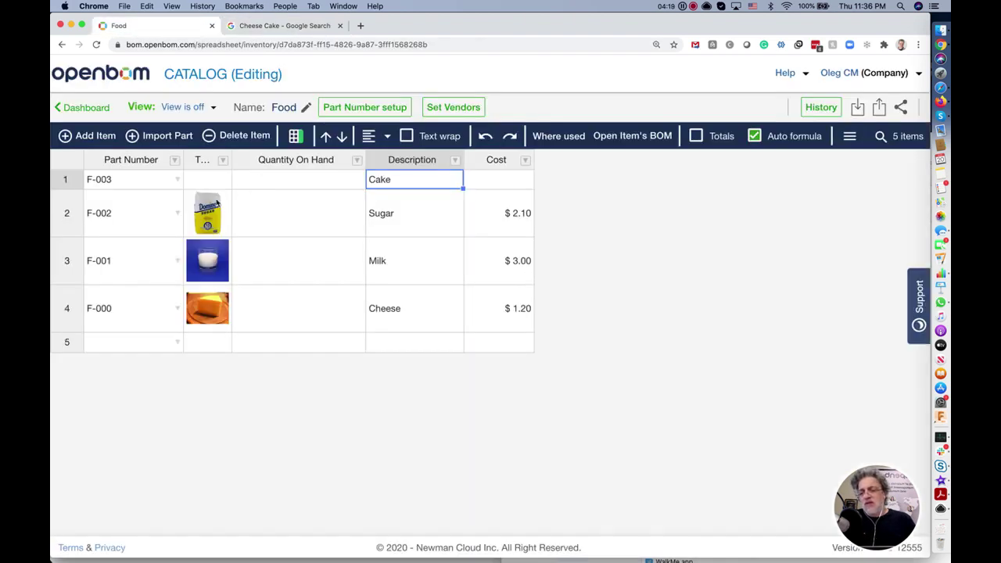
click(206, 182)
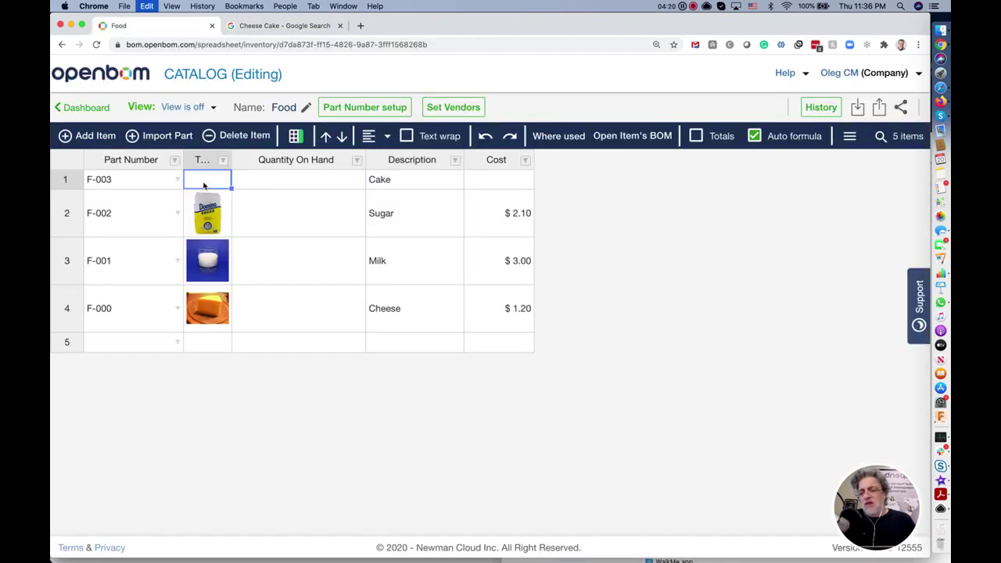
key(super+v)
click(319, 207)
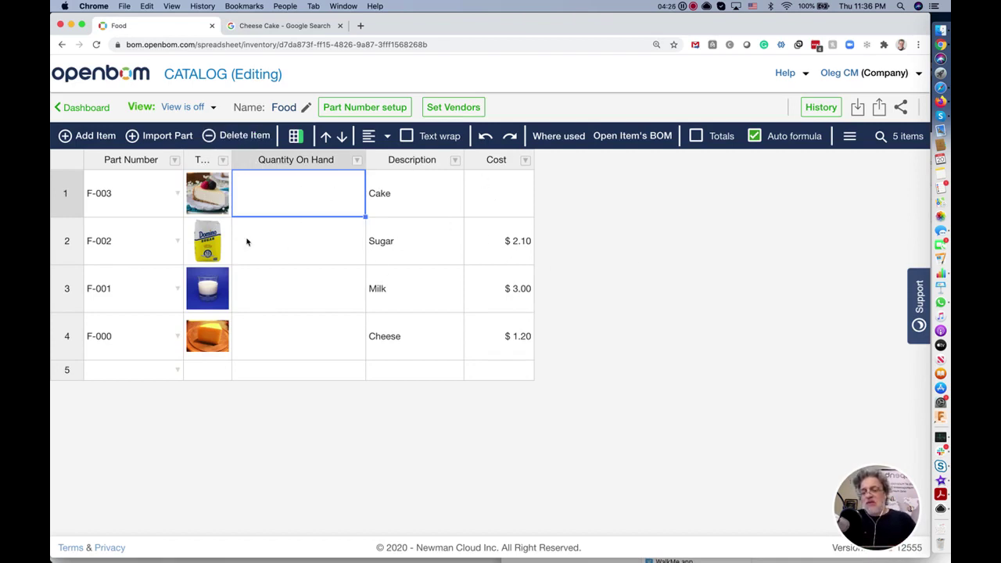
drag(232, 159, 227, 159)
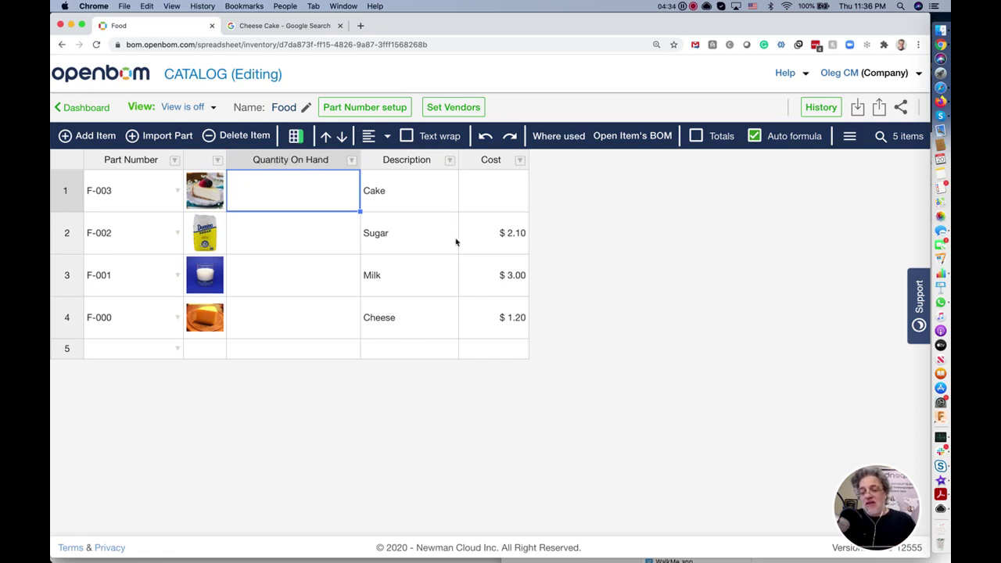
click(409, 199)
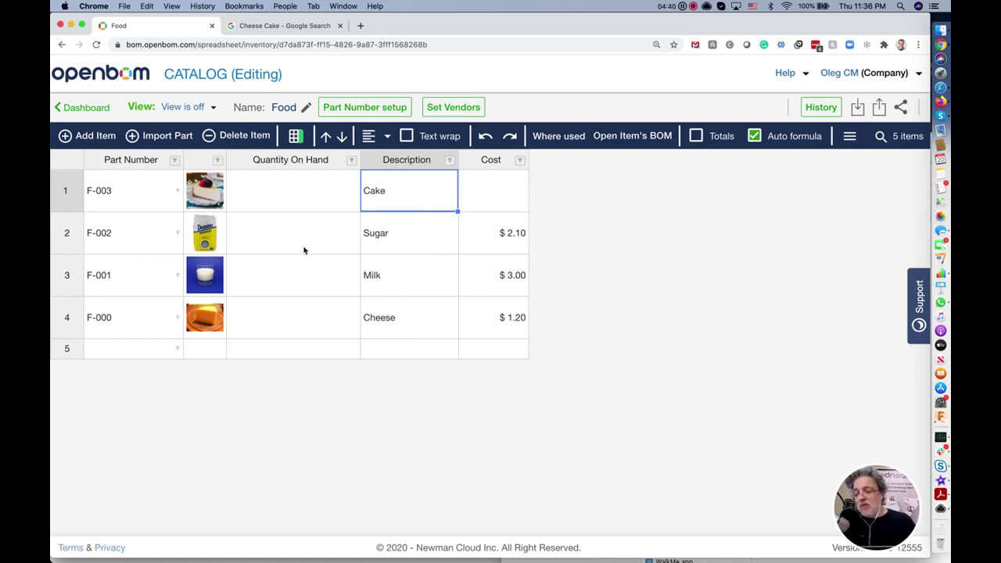
Add a Supplier text property column to the Food catalog.
click(295, 138)
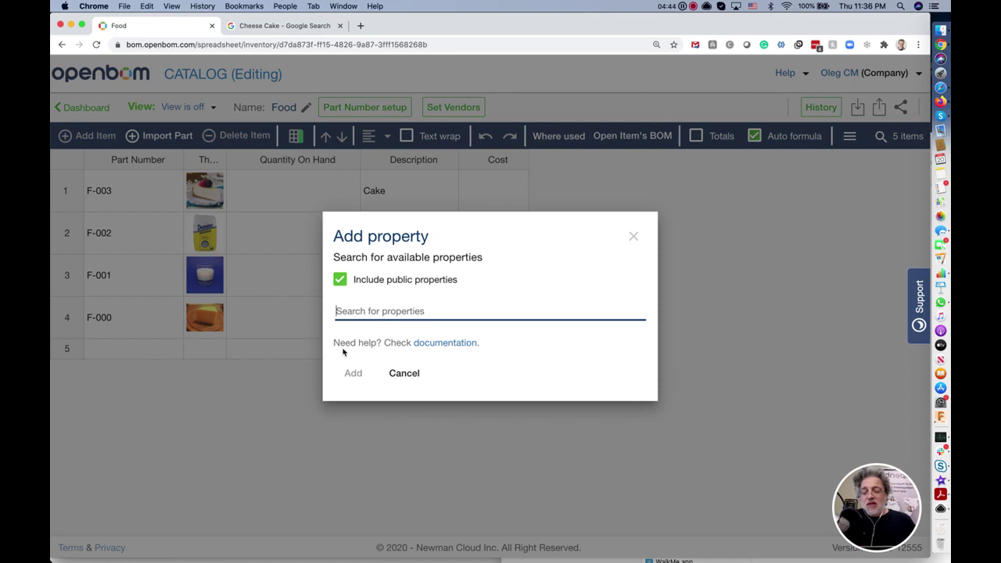
text(Supplier)
click(447, 221)
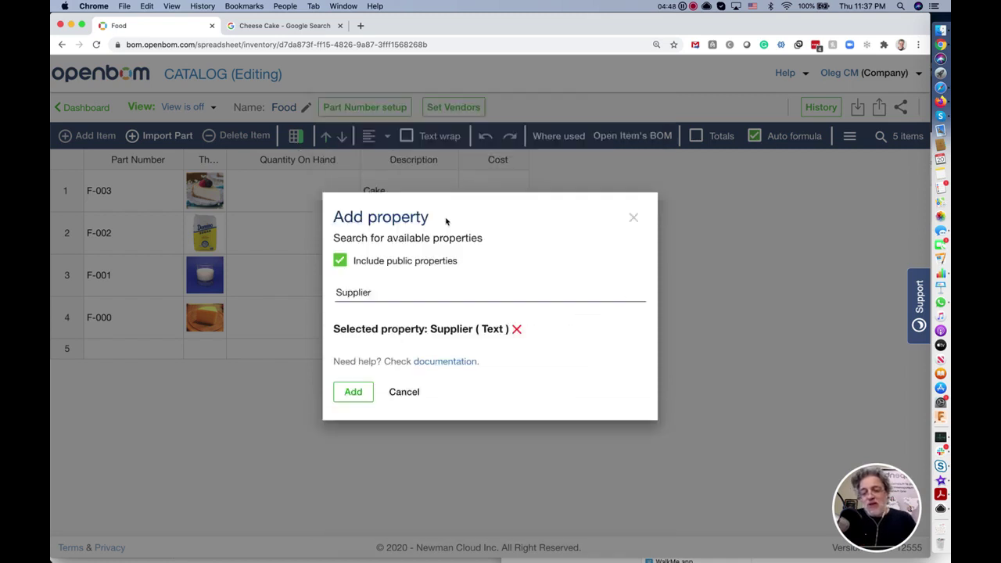
click(352, 394)
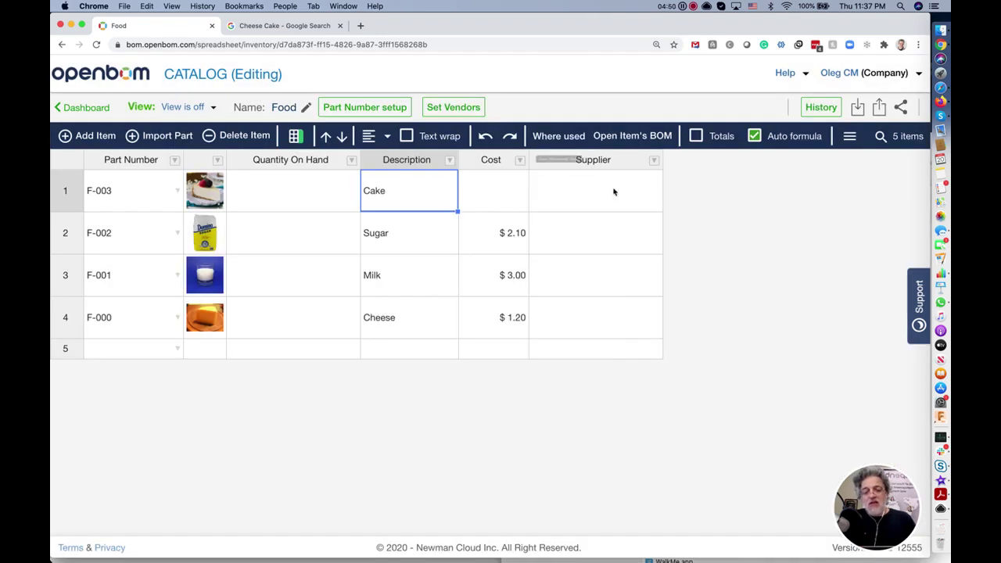
Enter Home as Cake's supplier and Stop & Shop for Sugar, Milk and Cheese.
click(582, 205)
text(Home)
key(Return)
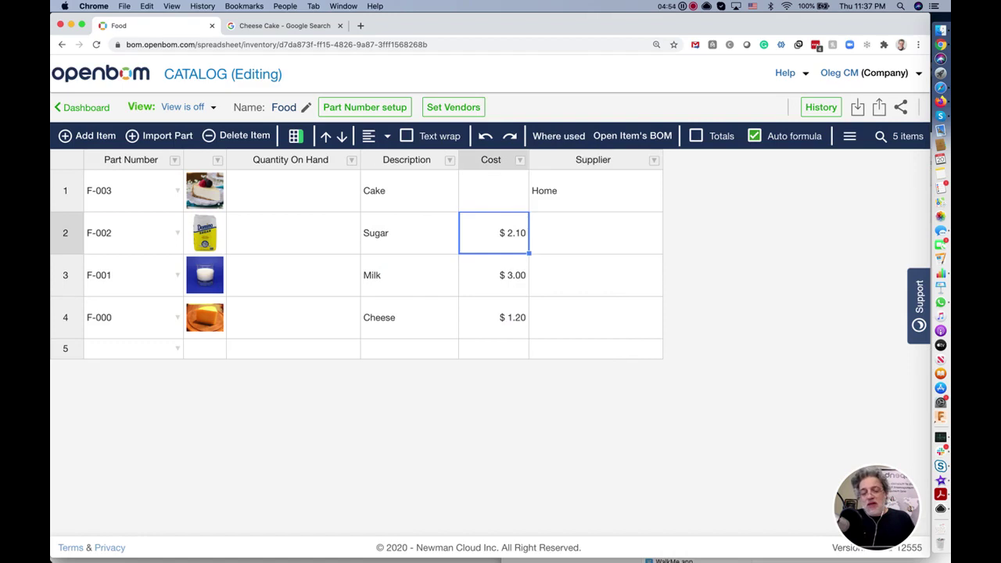
text(Stop & Shop)
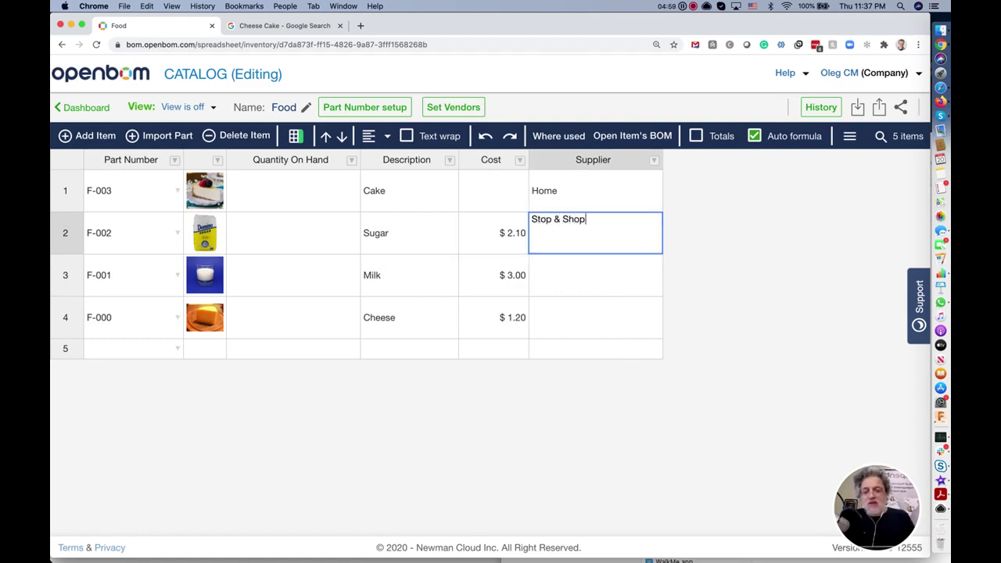
key(Return)
text(S)
click(595, 318)
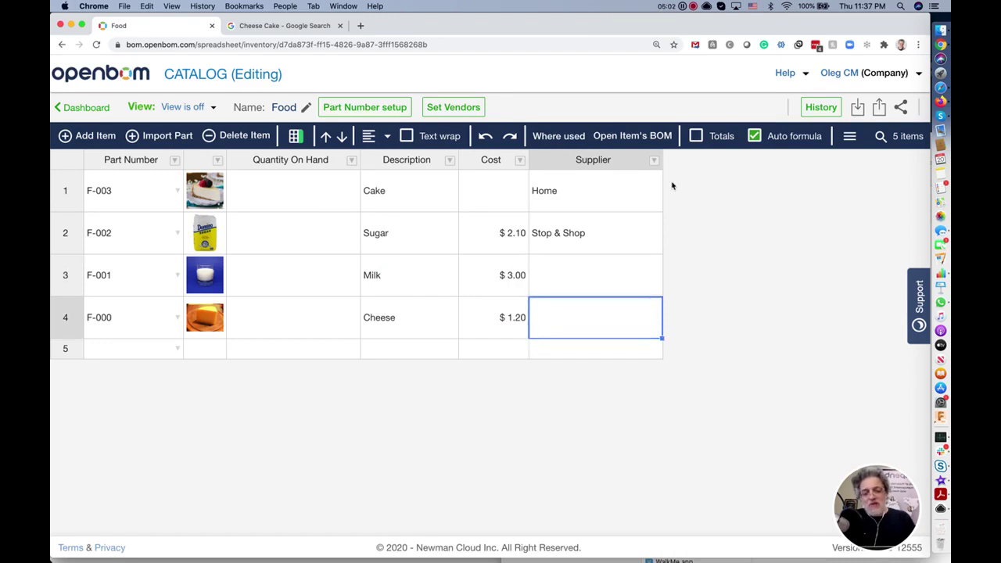
click(615, 239)
drag(661, 254, 649, 332)
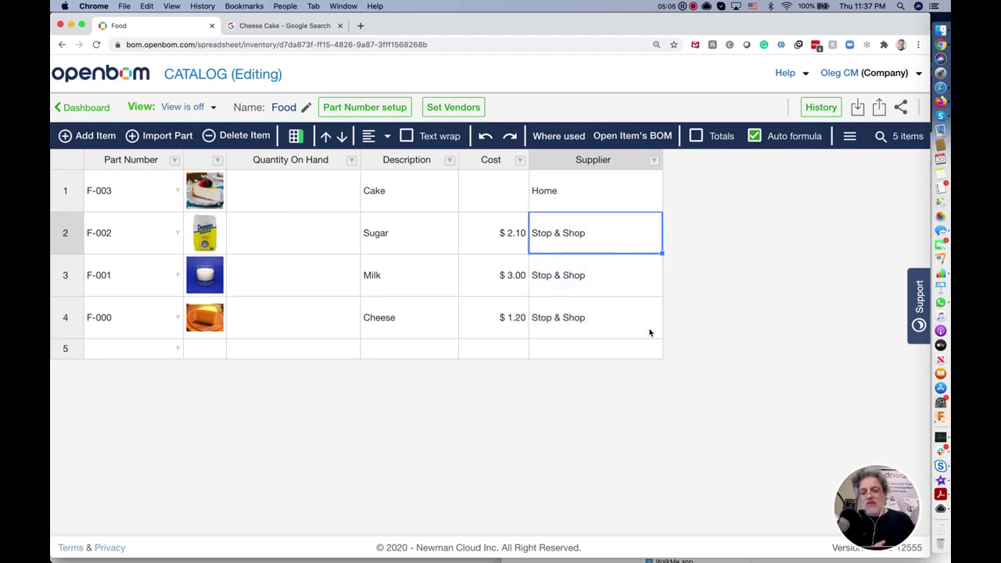
Select the Cake item F-003 in the Food catalog.
click(404, 203)
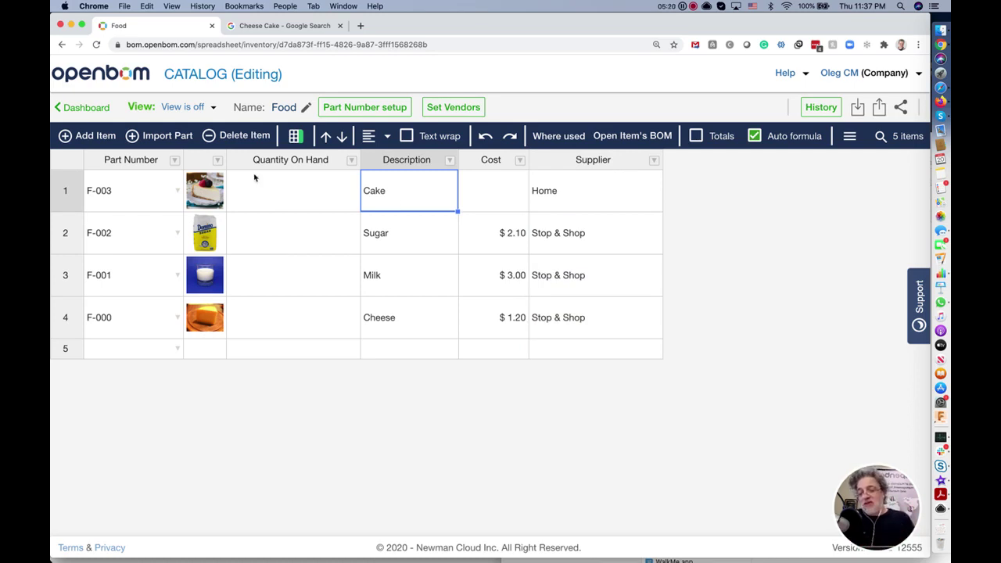
click(160, 190)
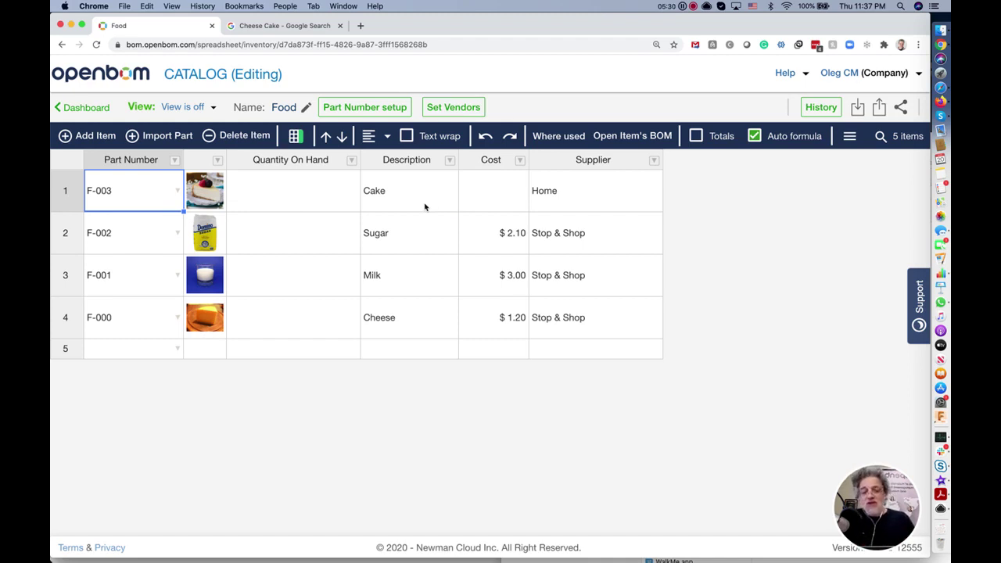
Create an empty Cake BOM, part number F-003, with the Default template.
click(627, 134)
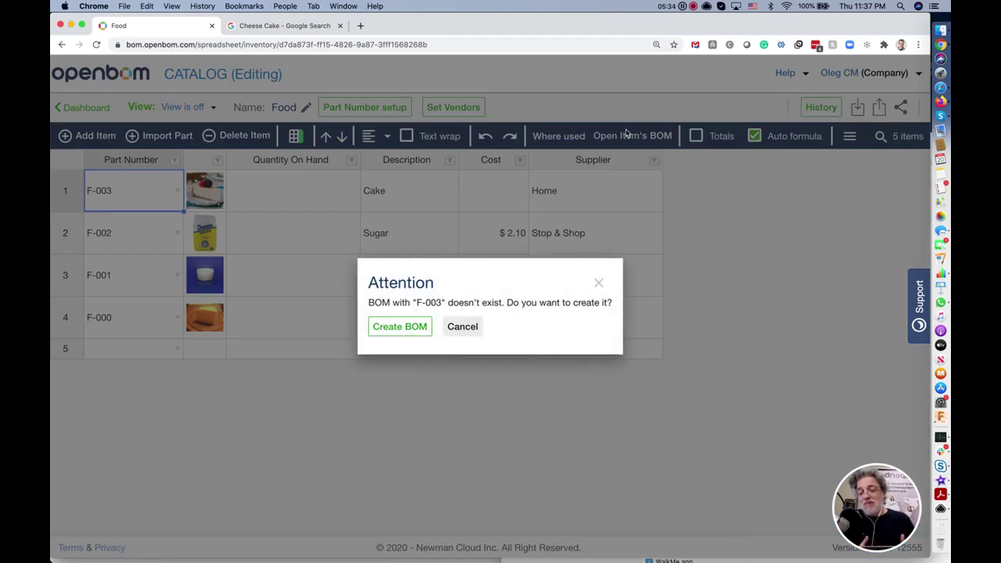
click(420, 335)
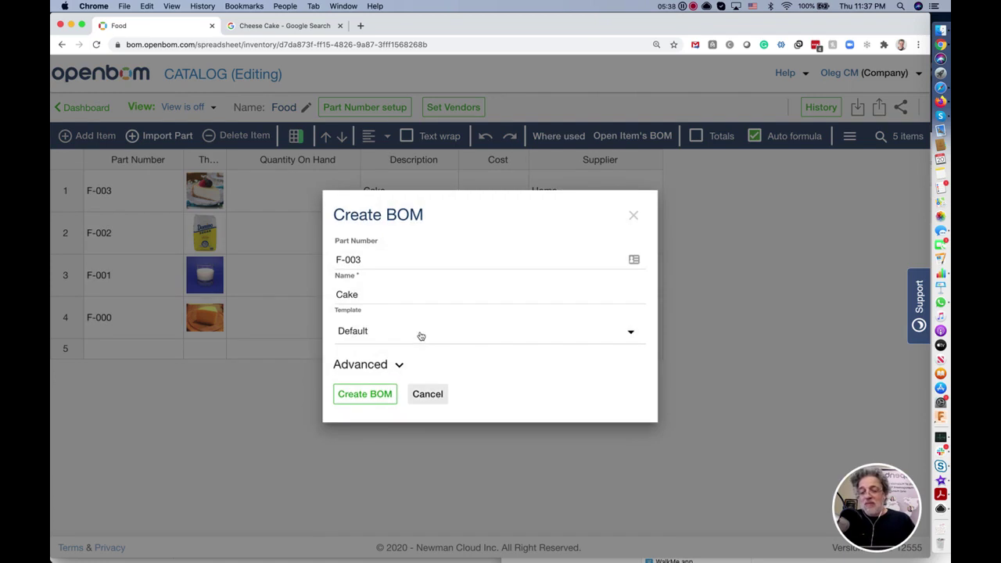
click(365, 395)
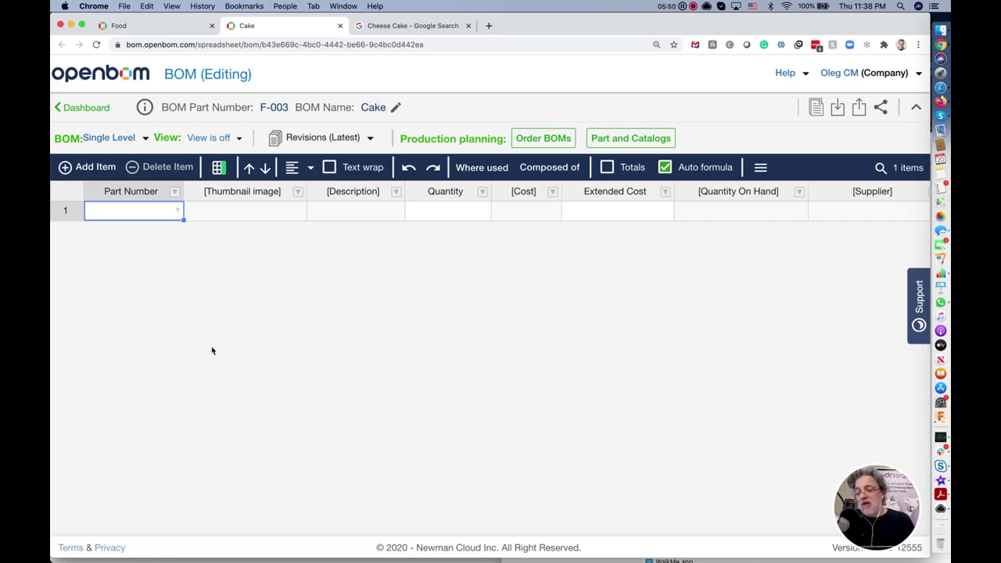
Insert Cheese F-000 at quantity 200, narrow the thumbnail column, and add an empty row.
click(178, 212)
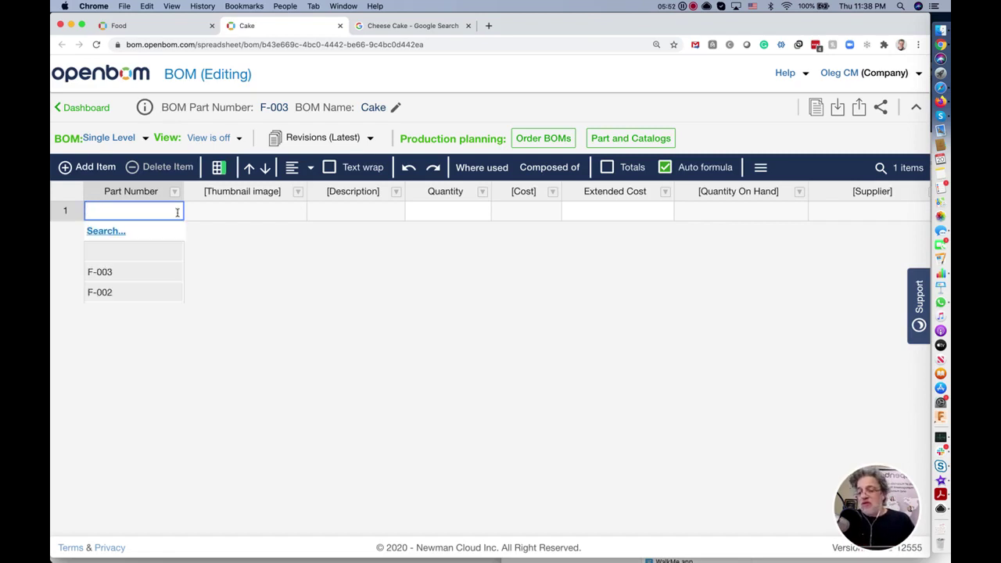
click(113, 231)
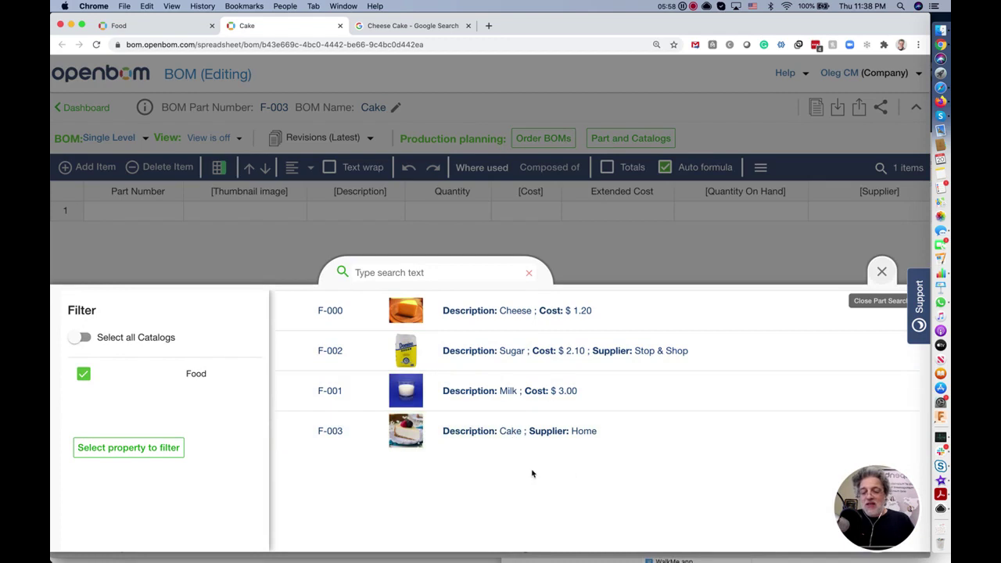
click(509, 321)
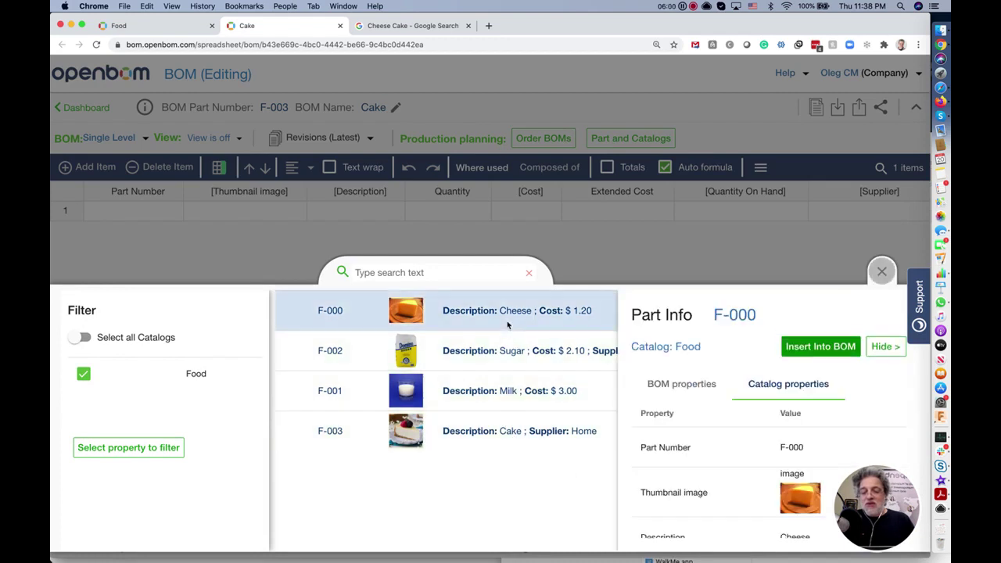
click(837, 347)
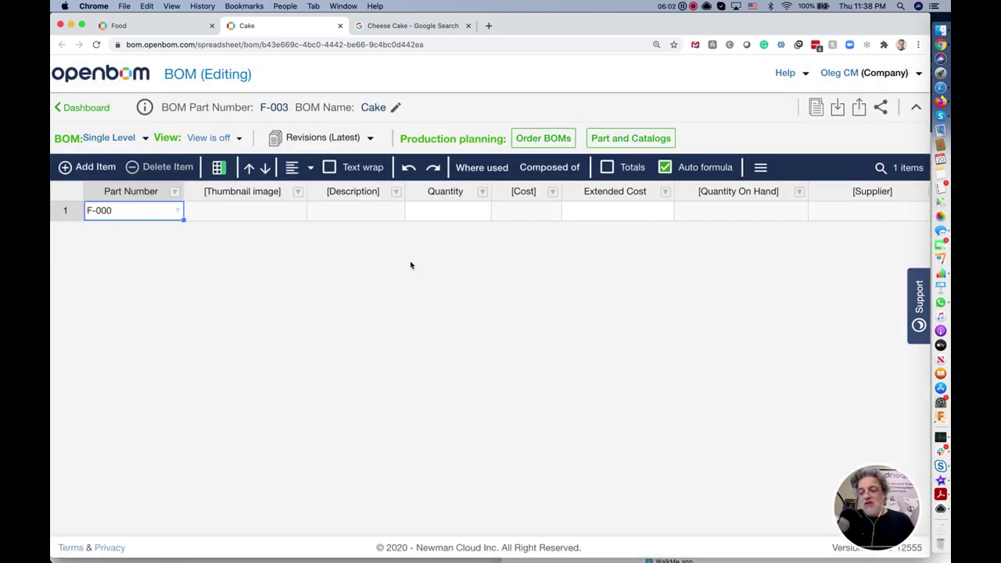
click(433, 229)
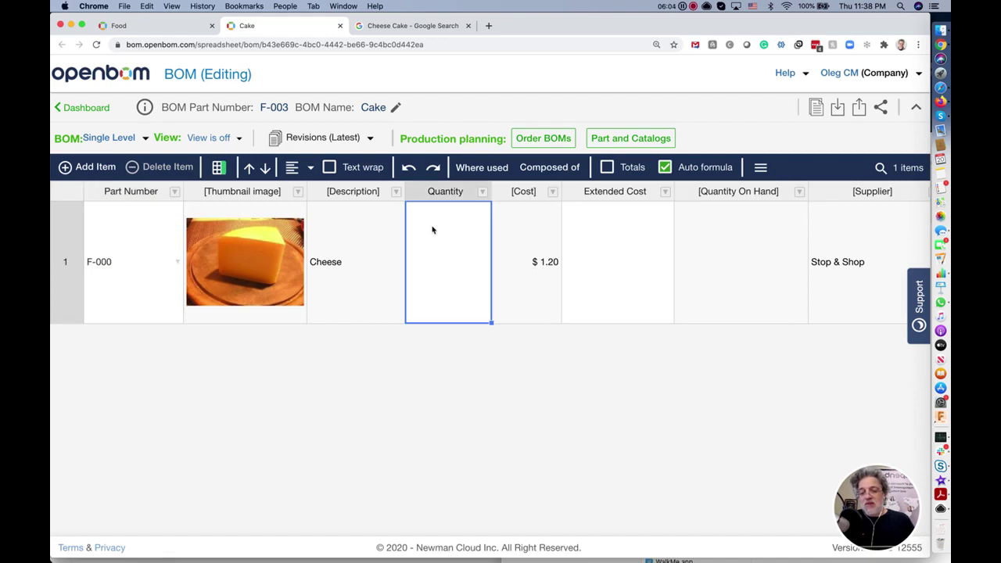
text(200)
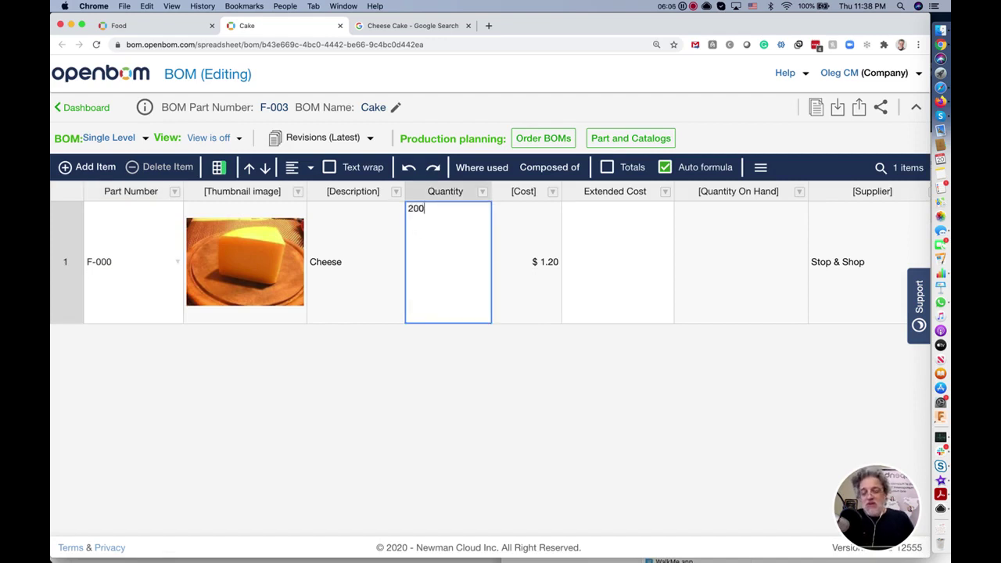
key(Tab)
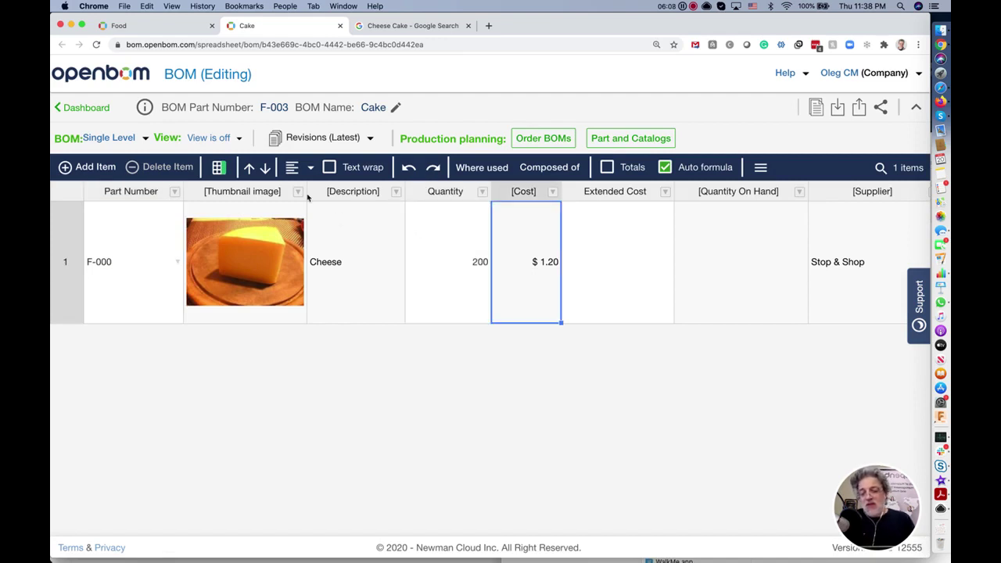
drag(305, 192, 257, 192)
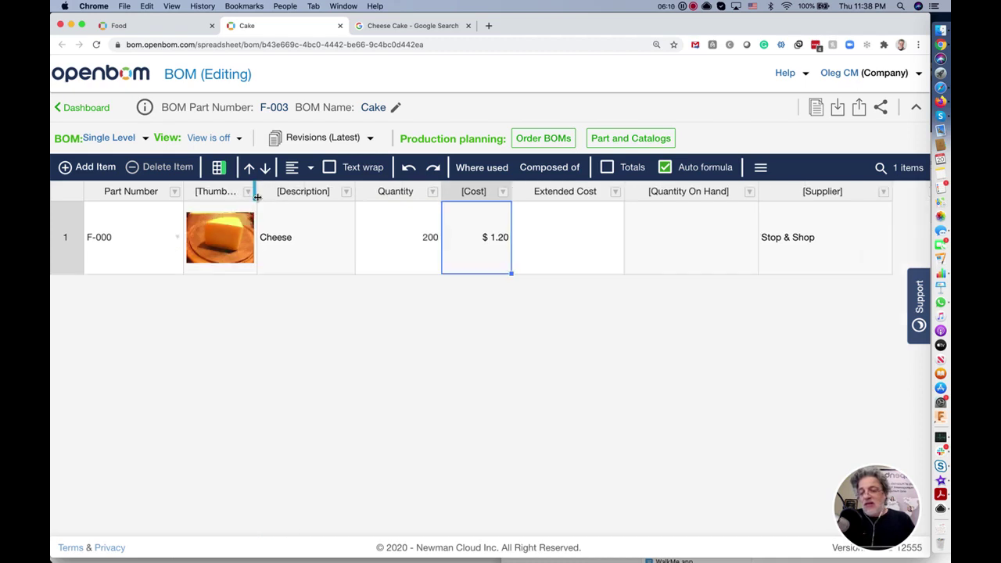
click(110, 167)
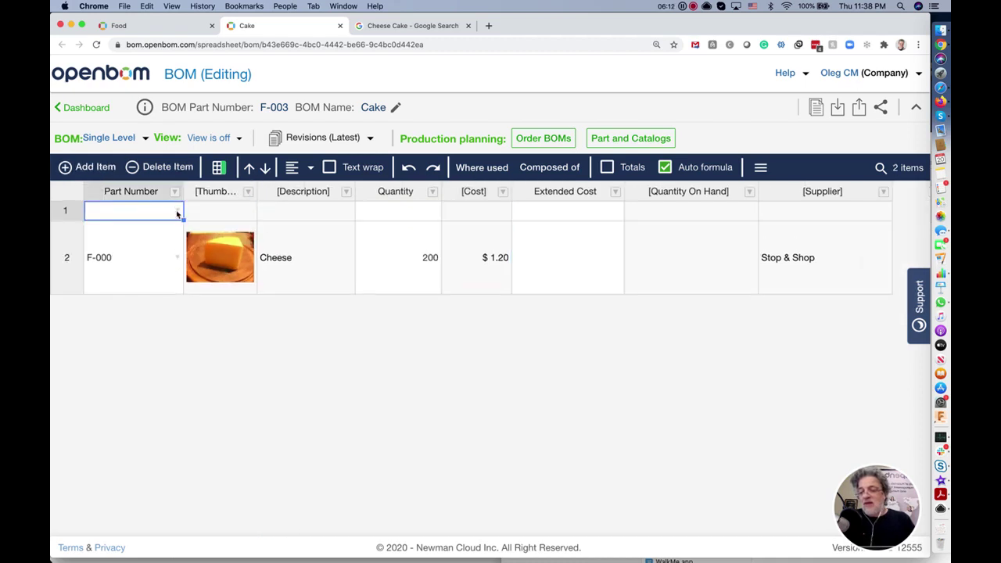
Insert Sugar F-002 from the catalog into the Cake BOM with quantity 100.
click(107, 233)
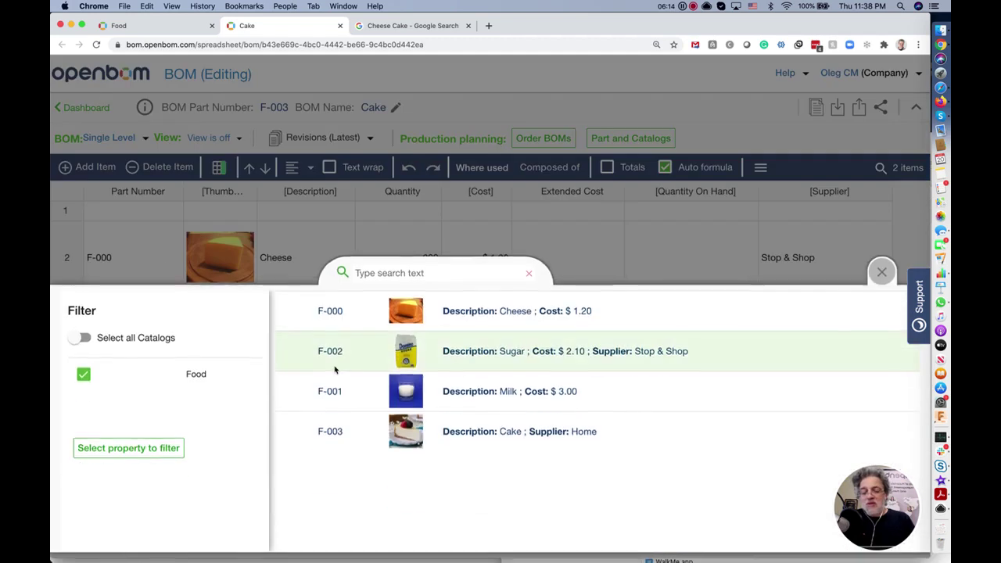
click(474, 356)
click(828, 350)
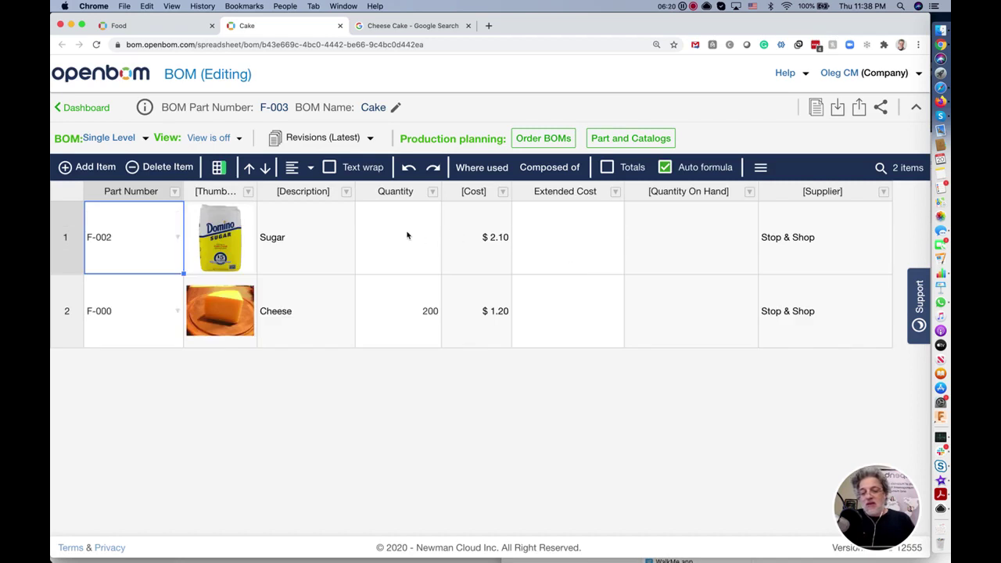
click(407, 235)
text(100)
key(Return)
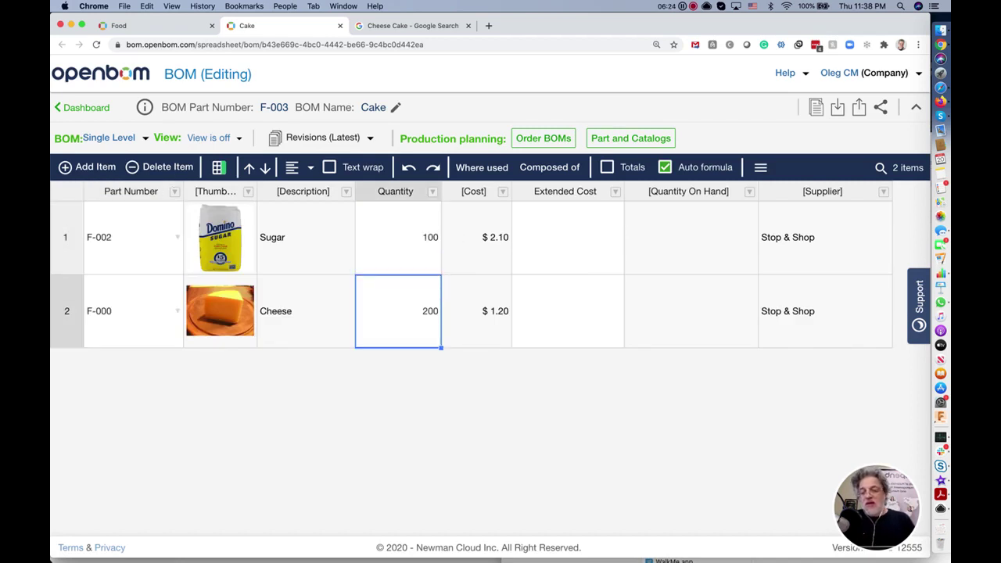
Add a new row with Milk F-001 at quantity 0.5 in the Cake BOM.
click(87, 167)
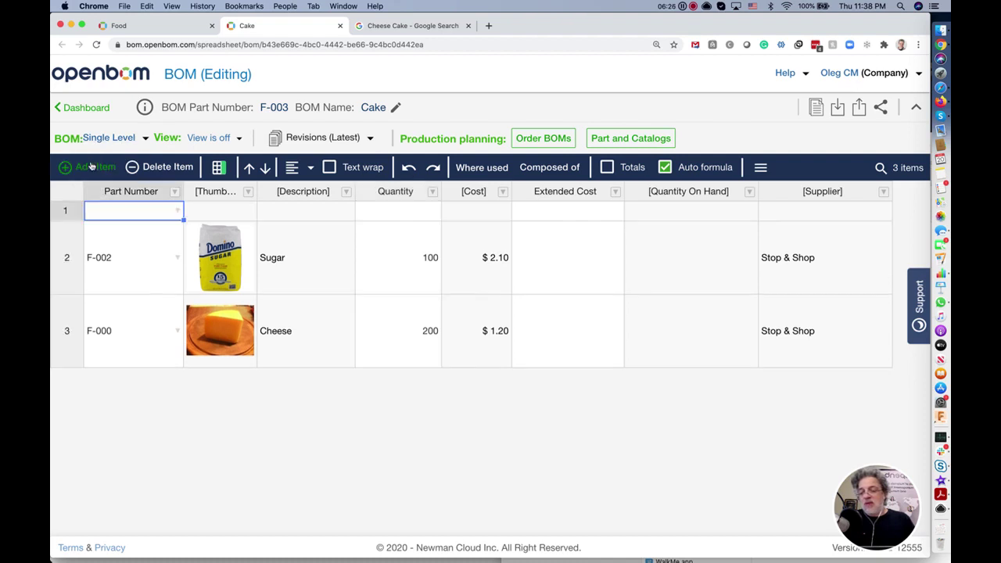
click(180, 211)
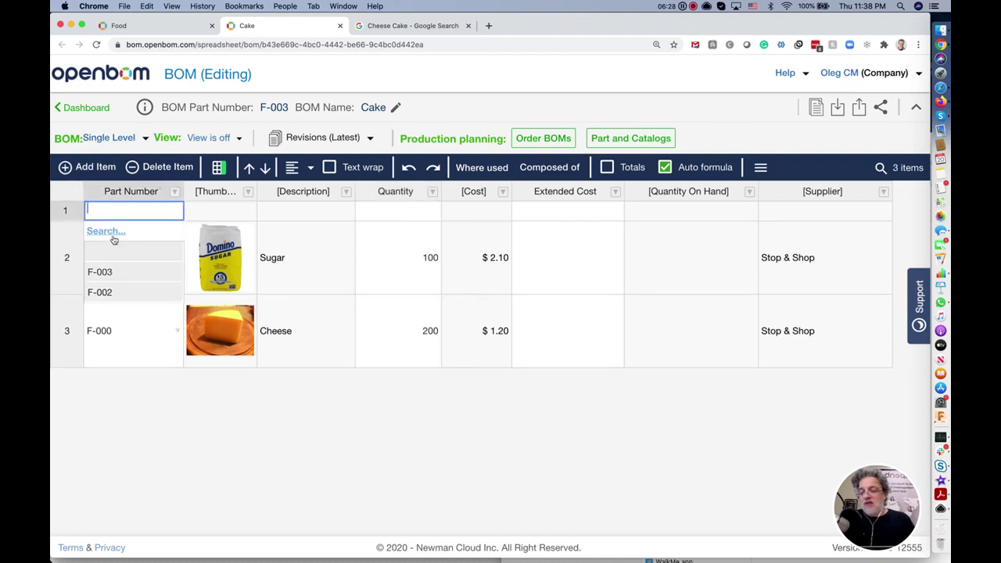
click(107, 231)
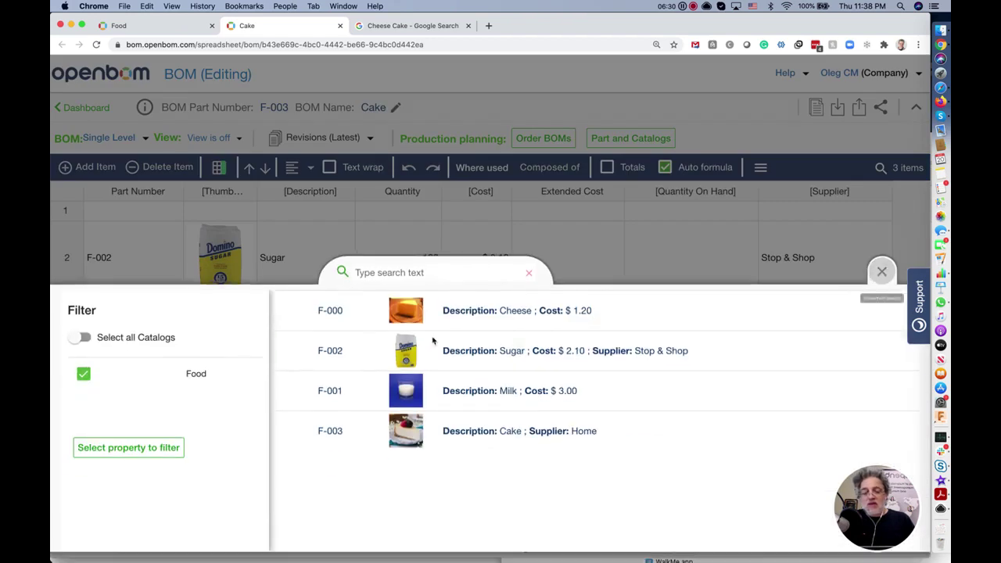
click(458, 389)
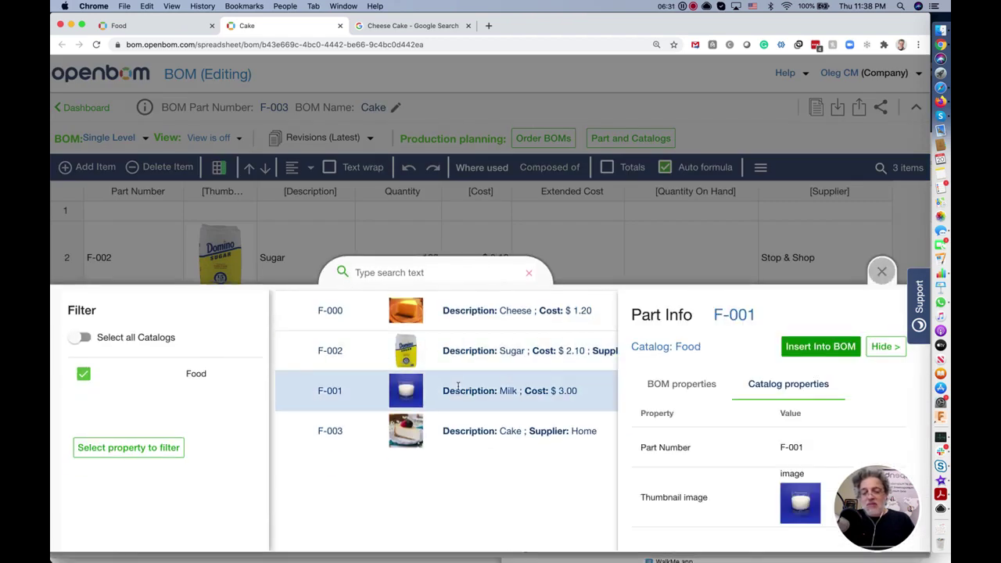
click(814, 350)
click(420, 220)
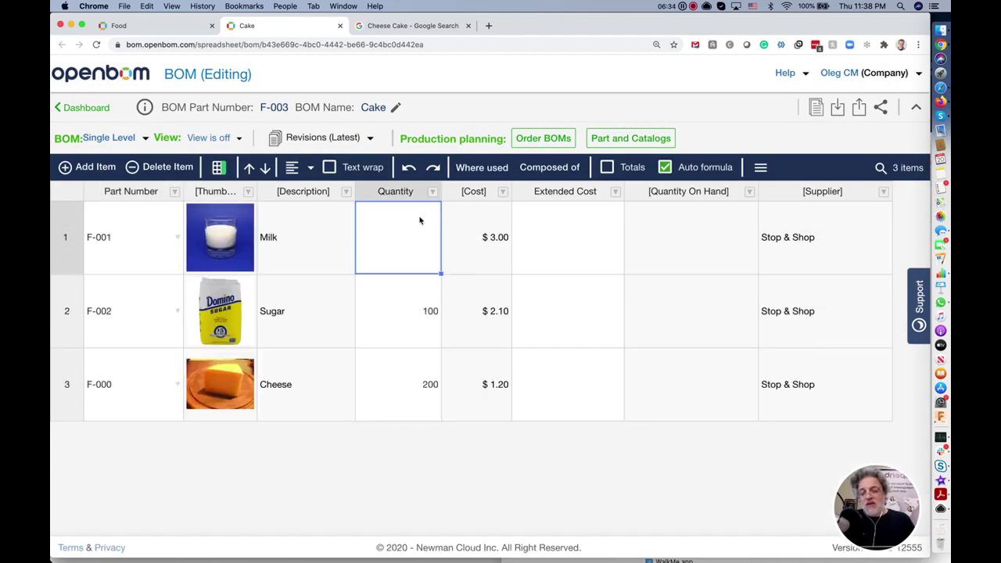
text(0.5)
key(Tab)
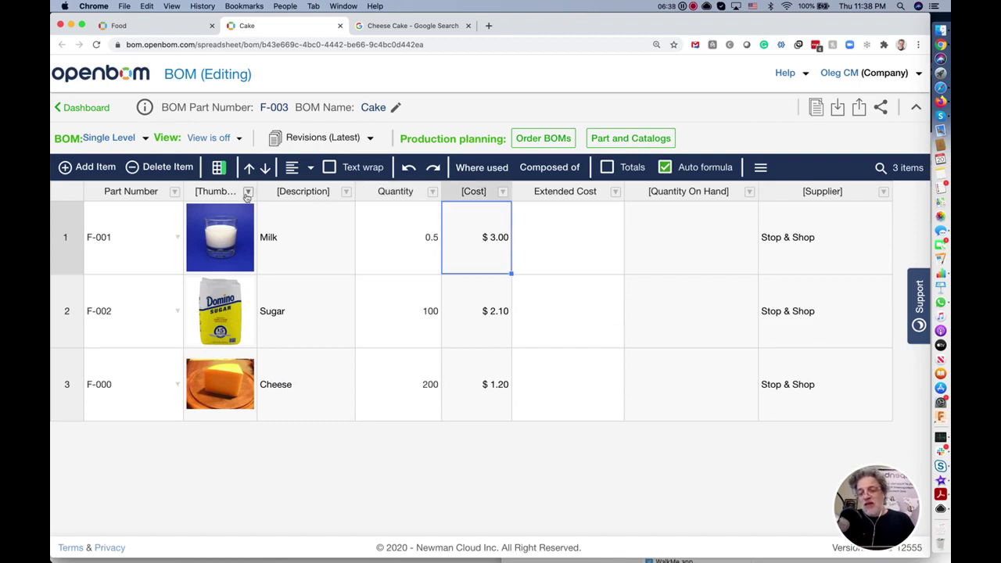
Narrow the thumbnail column and return to the Food catalog.
drag(254, 192, 228, 196)
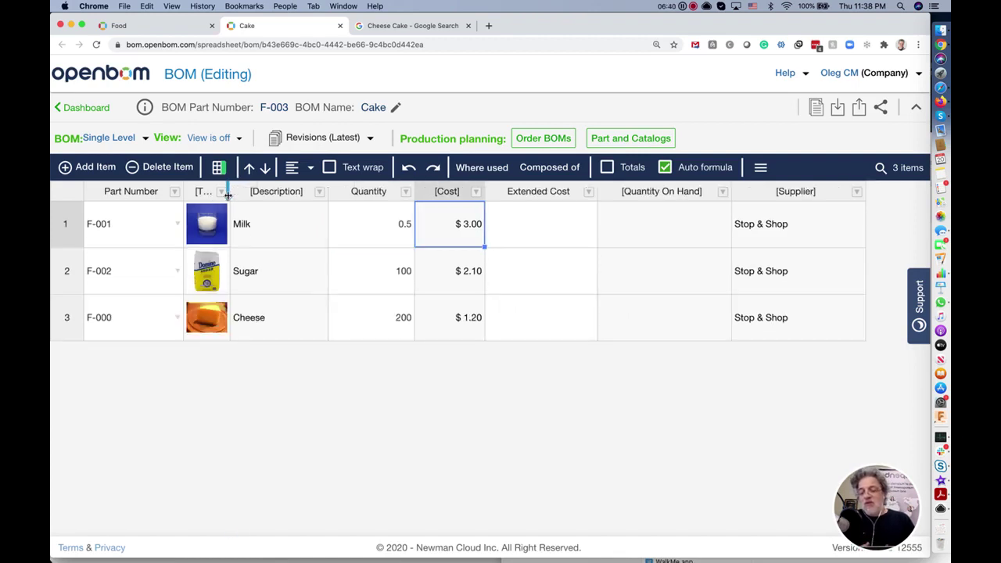
click(160, 238)
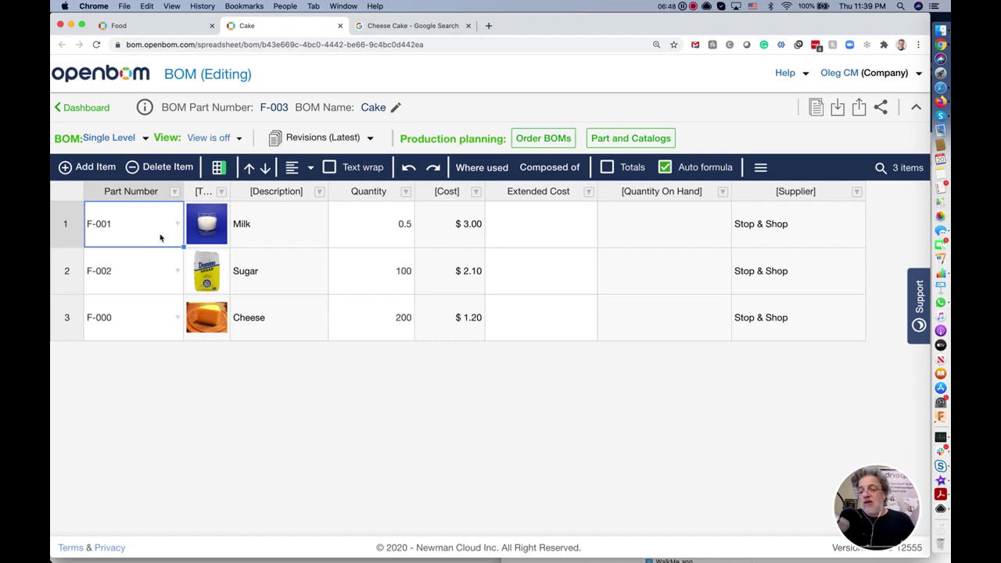
click(155, 29)
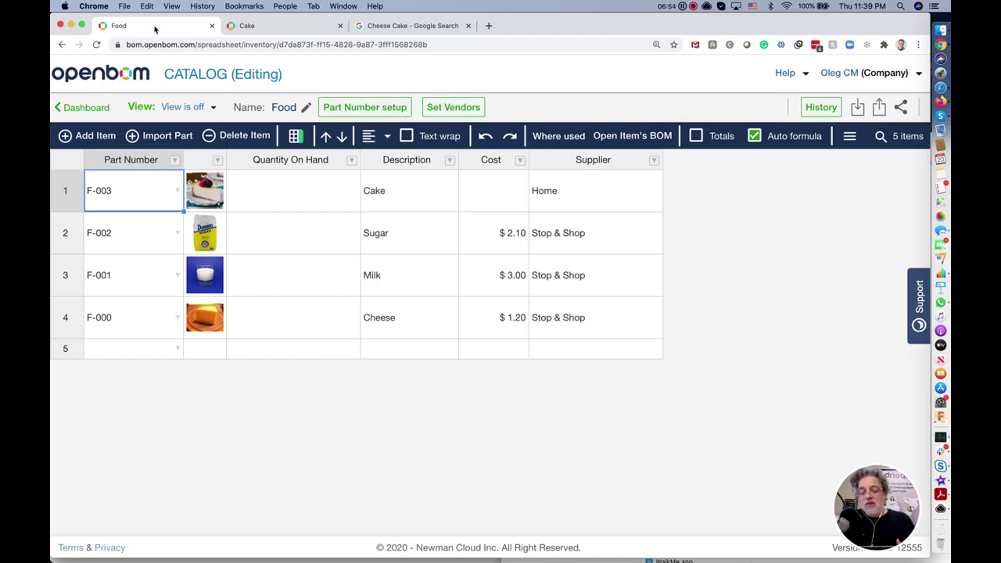
Change Milk's catalog cost to $3.50 and confirm it in the Cake BOM.
click(495, 285)
text(3.5)
key(Return)
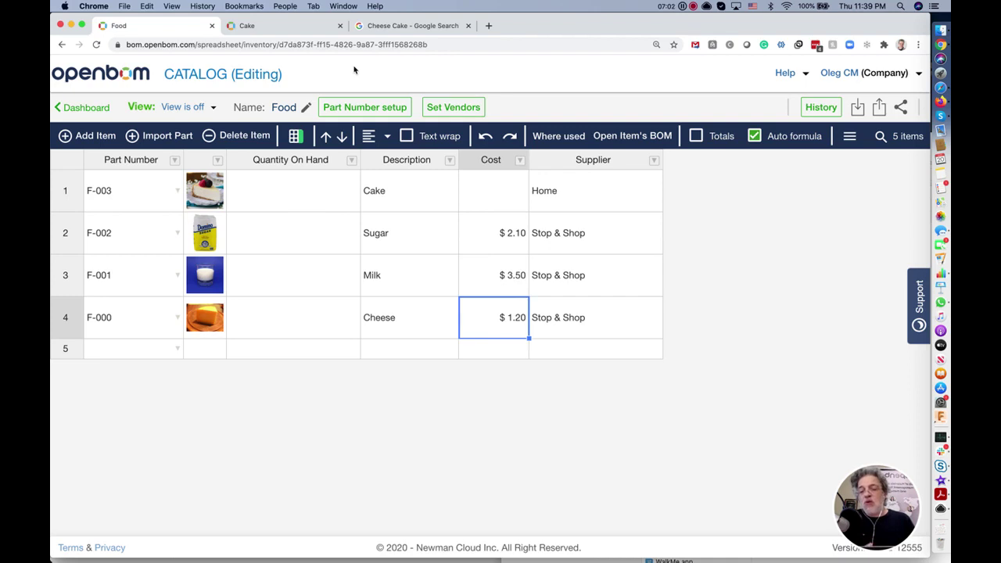
click(283, 29)
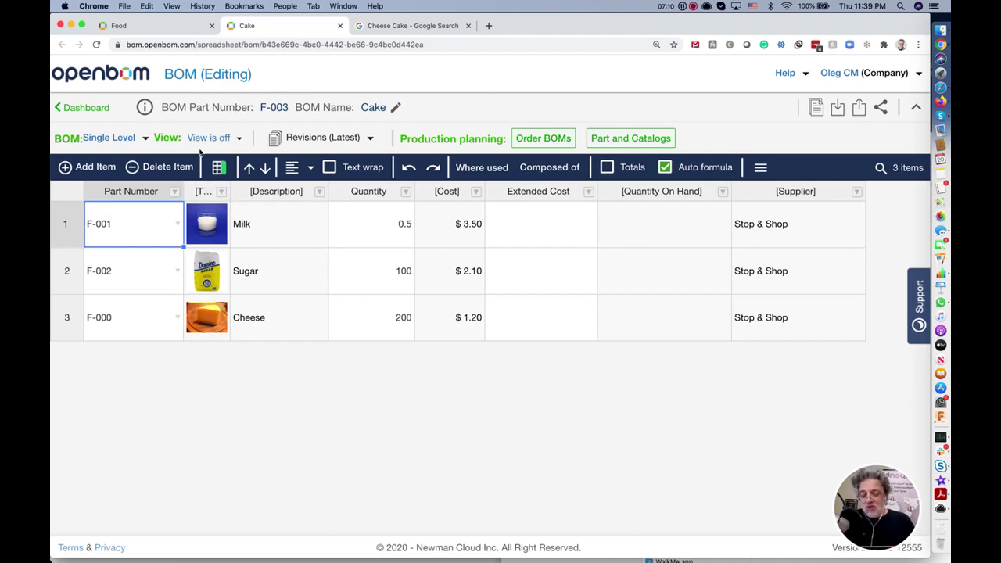
From the Dashboard, create a new BOM with part number SP0130 linked to the Food catalog.
super+click(86, 108)
click(389, 28)
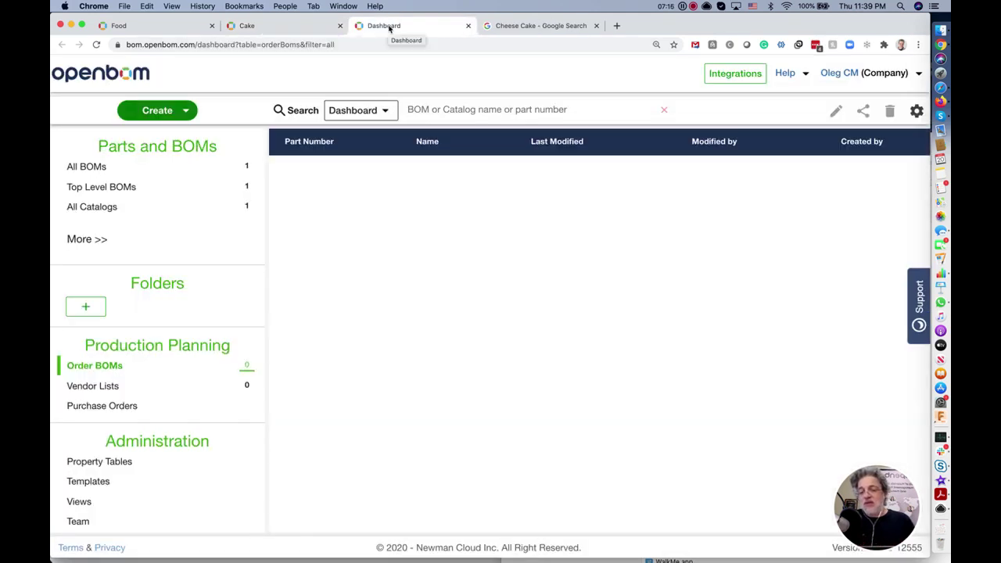
click(164, 118)
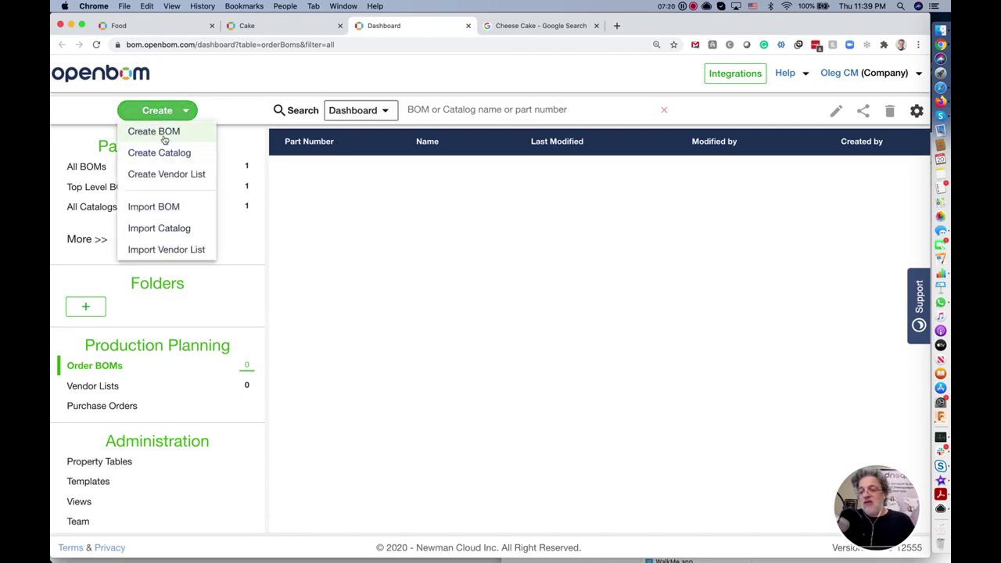
click(164, 137)
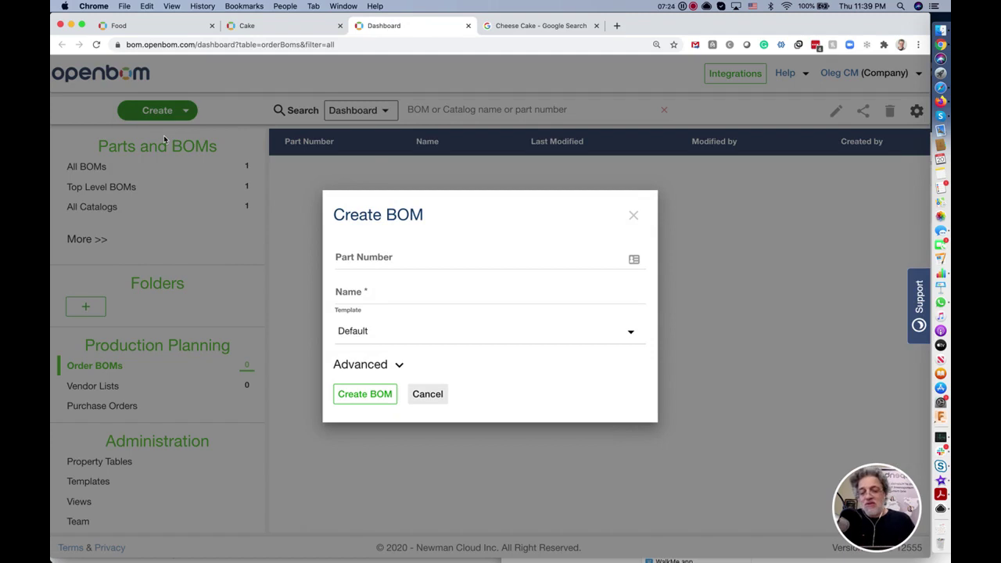
click(430, 258)
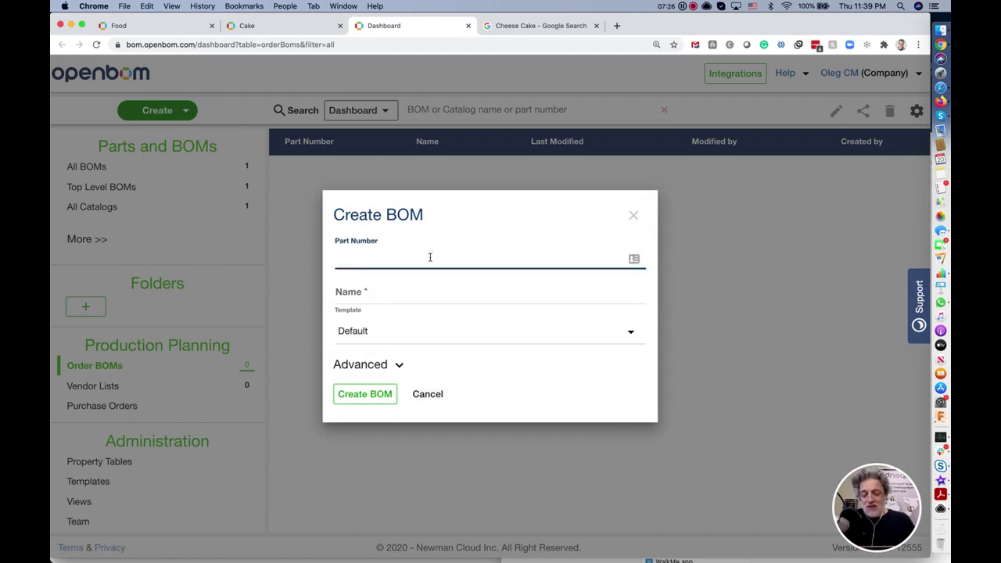
text(SP0130)
key(Tab)
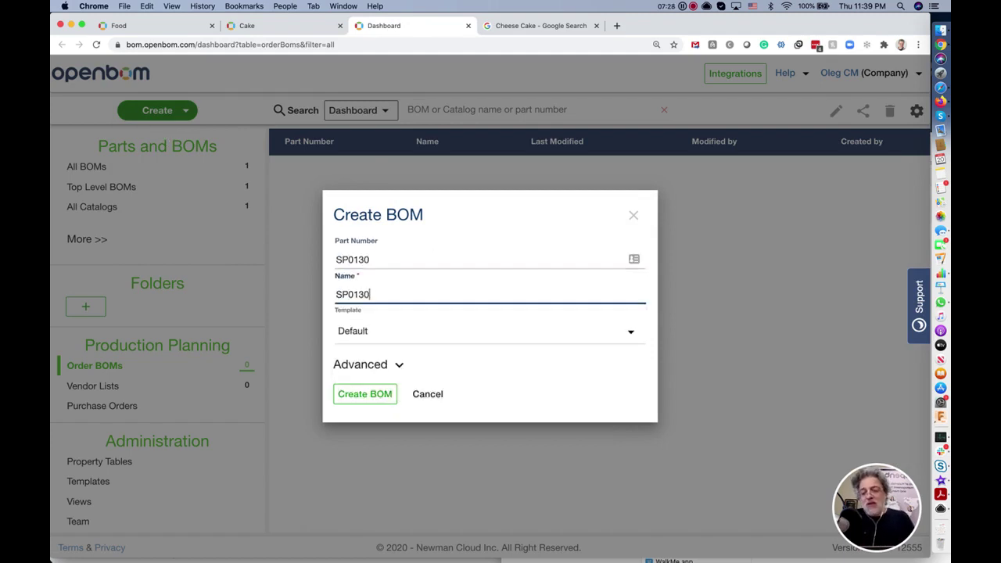
click(398, 365)
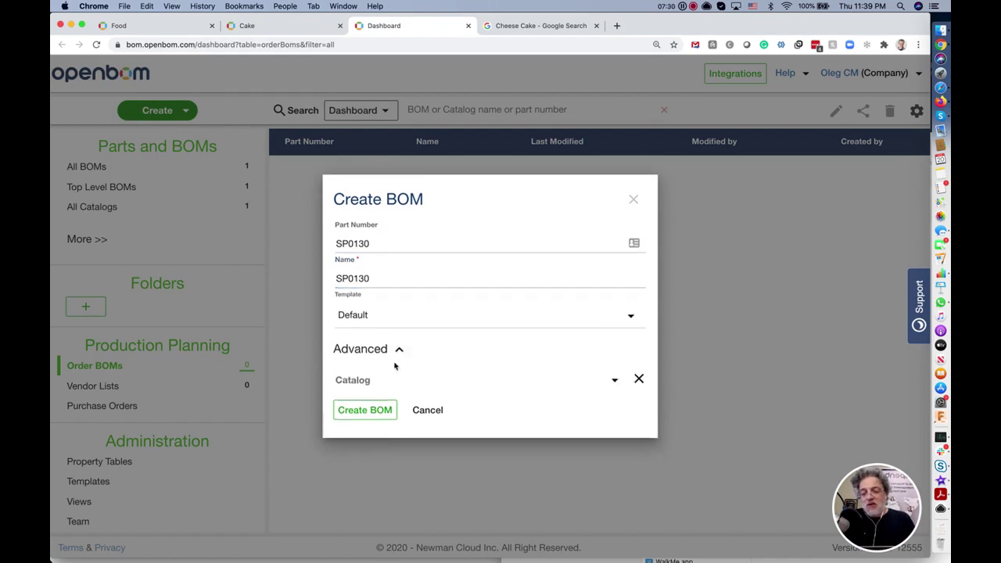
click(615, 368)
click(586, 394)
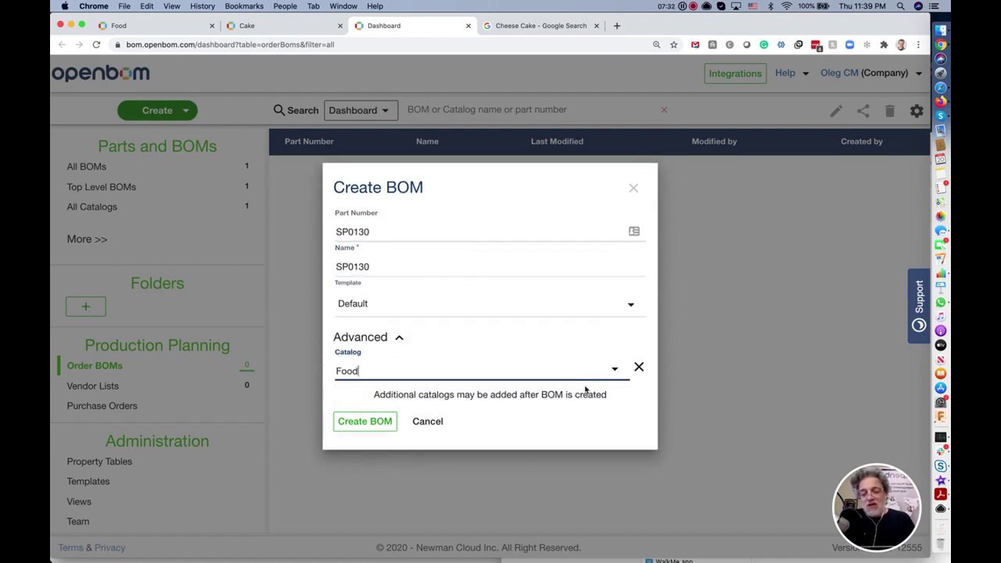
click(366, 421)
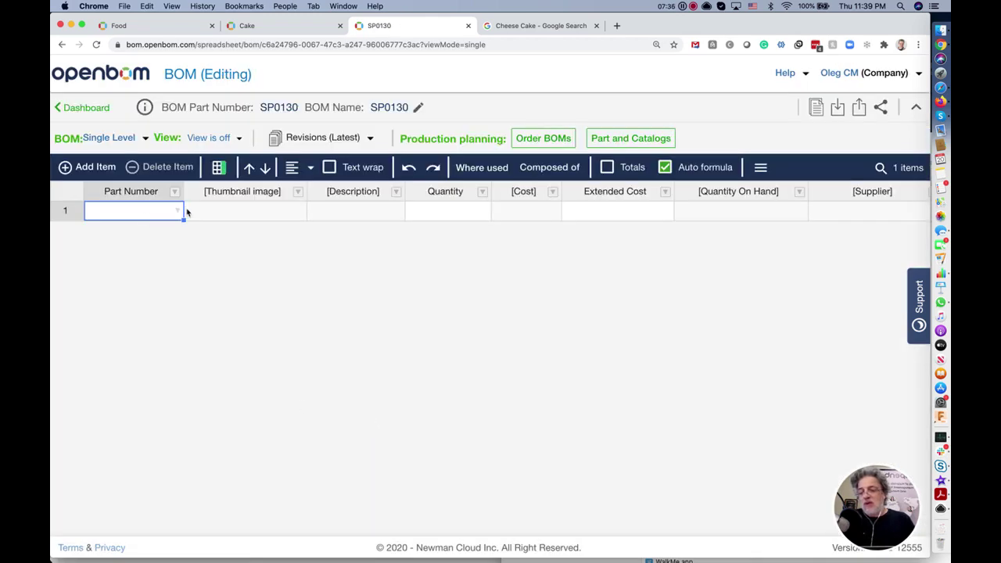
Search the catalog for 'mil', insert Milk F-001 at quantity 20, and narrow the thumbnail column.
click(179, 211)
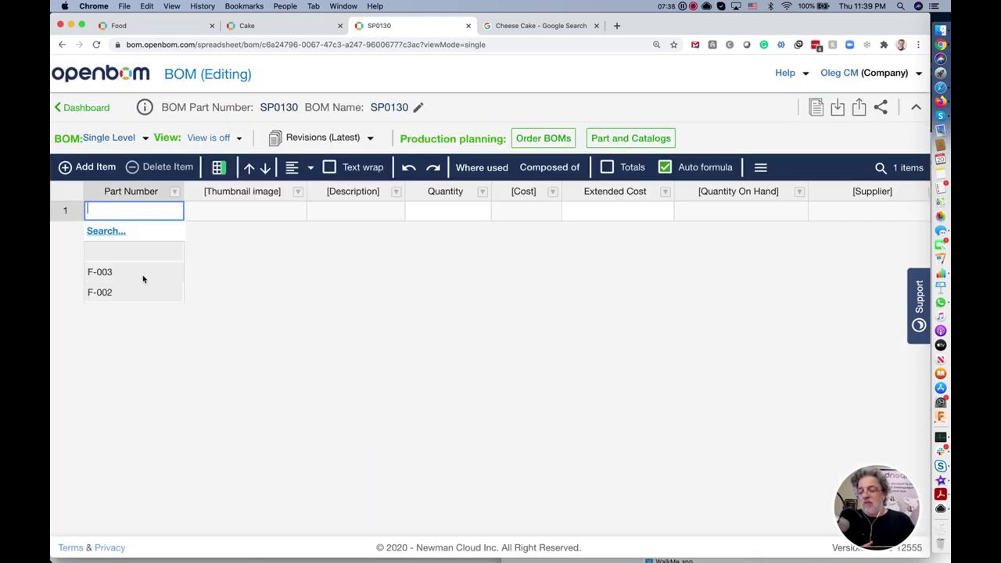
click(118, 233)
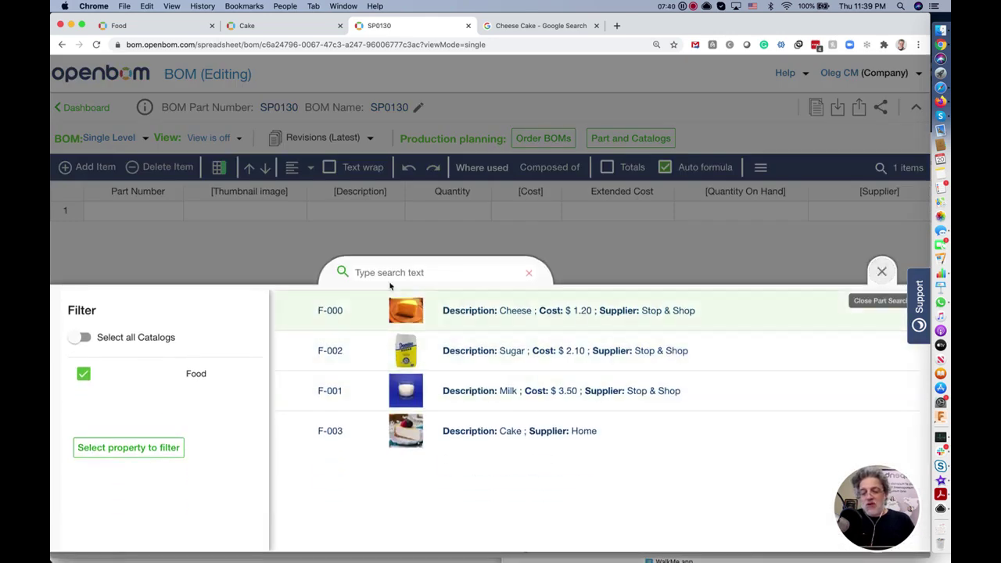
click(354, 272)
text(mil)
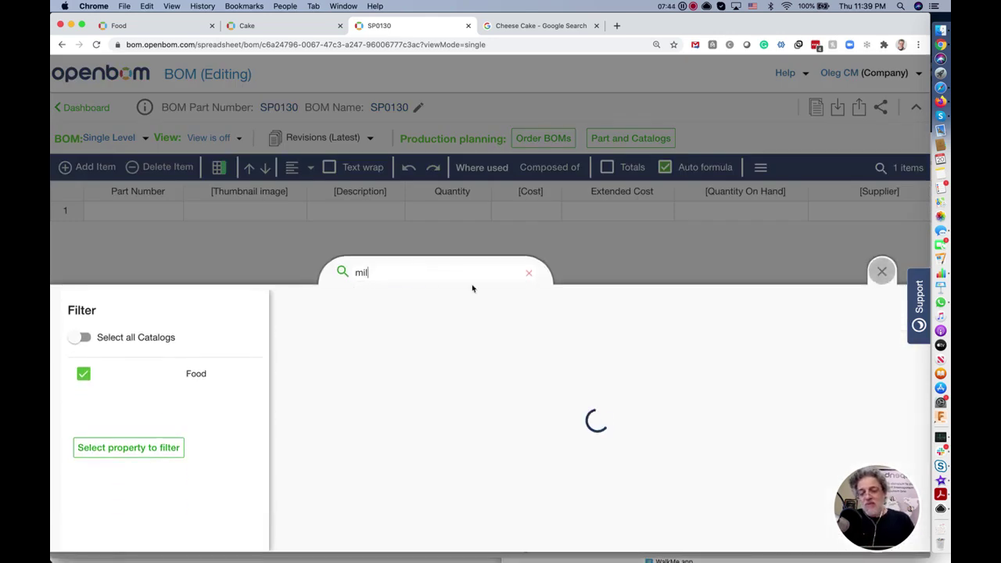
click(466, 309)
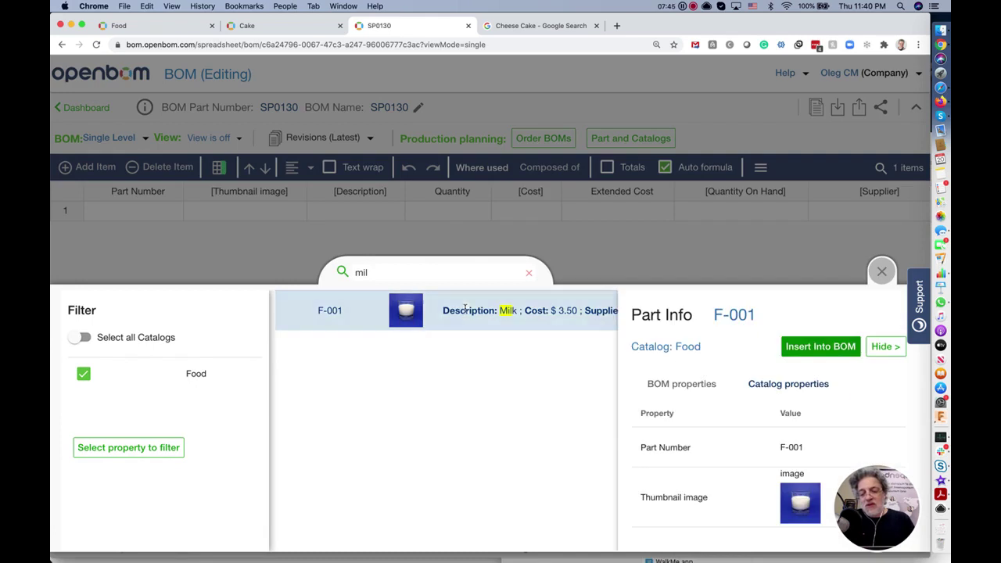
click(821, 346)
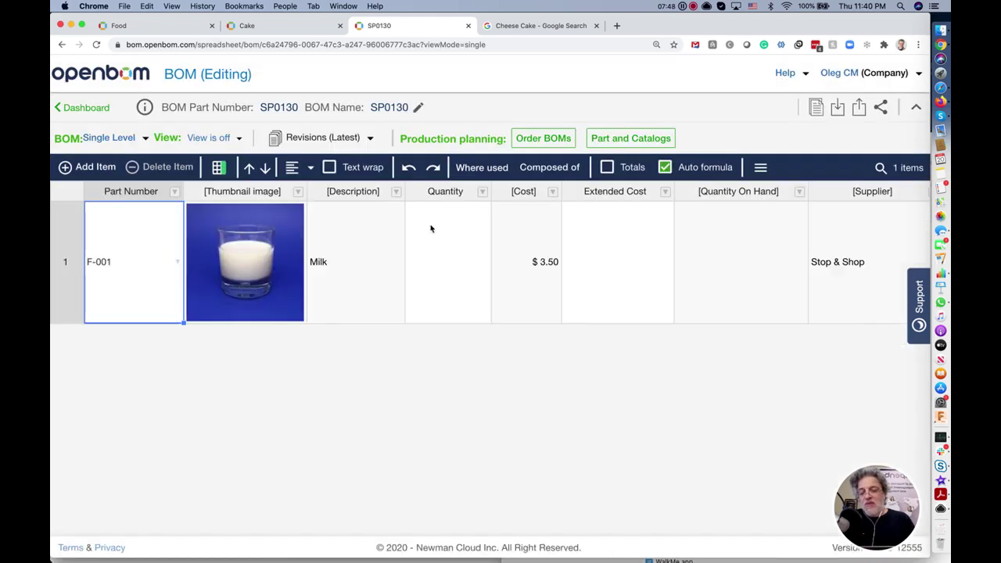
click(431, 228)
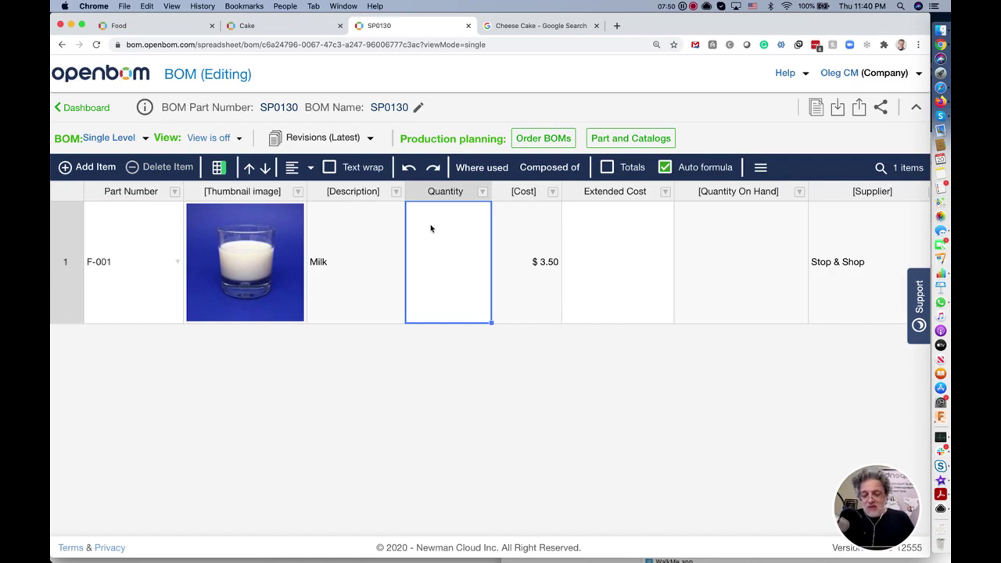
text(20)
key(Tab)
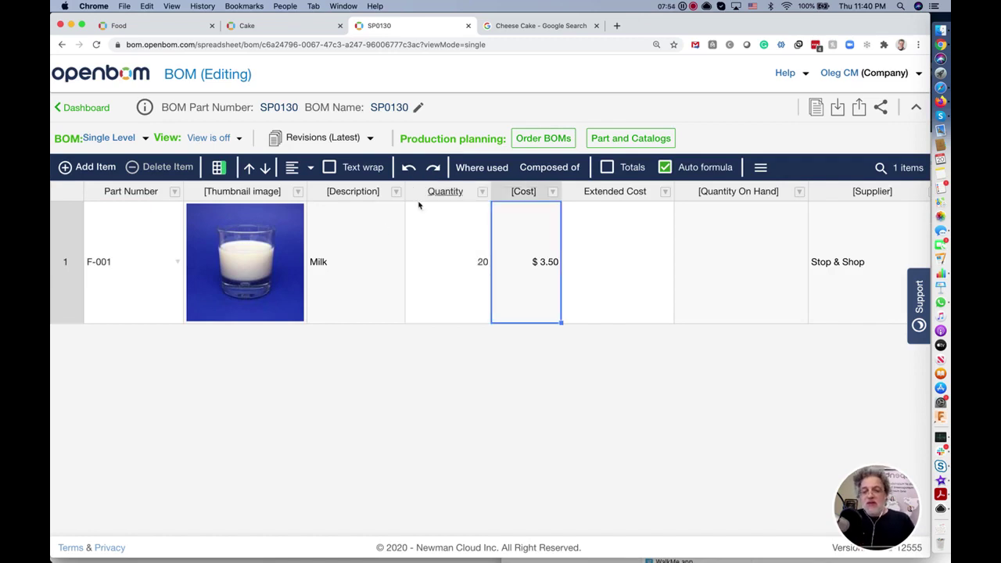
drag(304, 192, 291, 192)
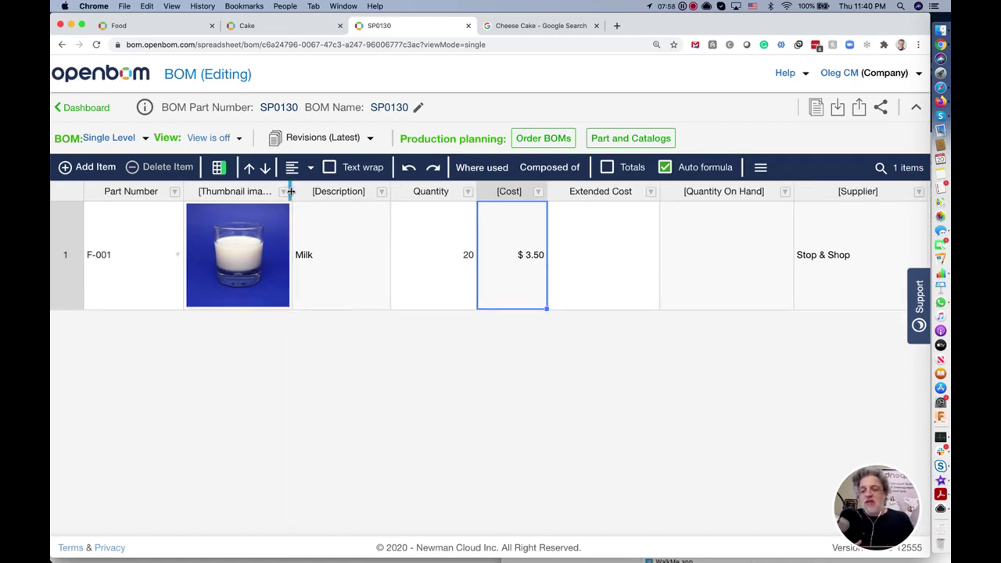
Set Milk's catalog cost to $4.00 and verify it in the Cake and SP0130 BOMs.
click(163, 30)
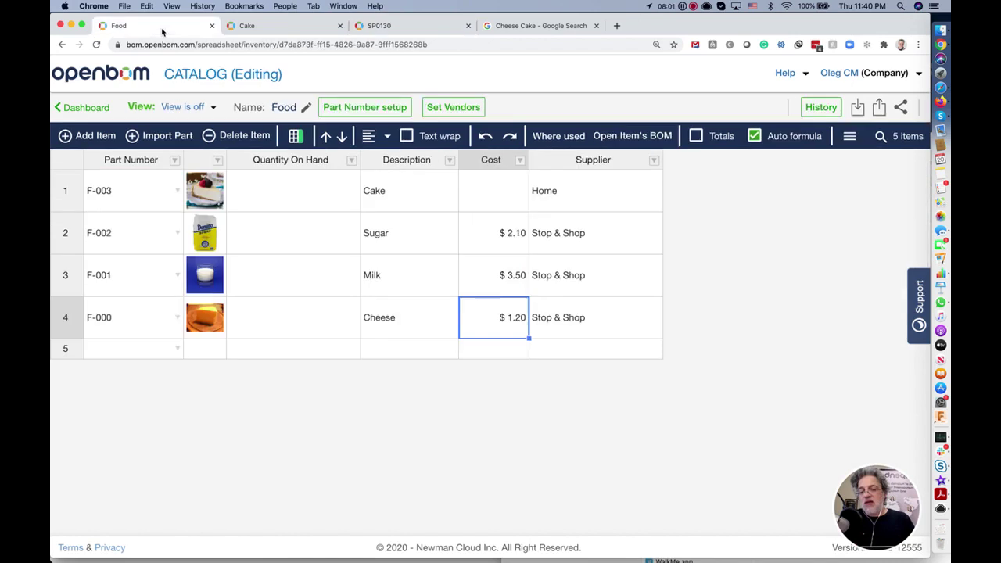
click(499, 286)
text(4.0)
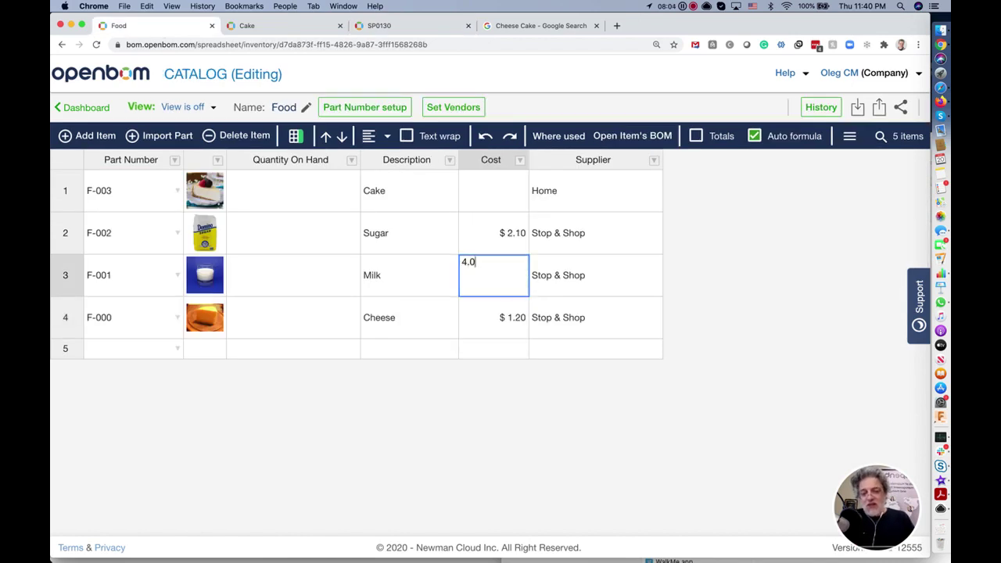
key(Return)
click(349, 31)
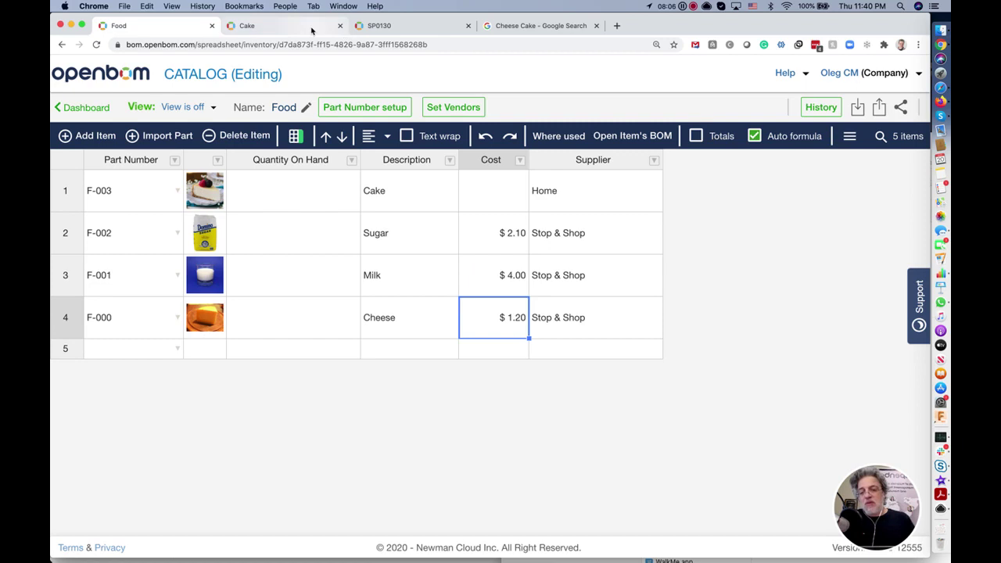
click(379, 26)
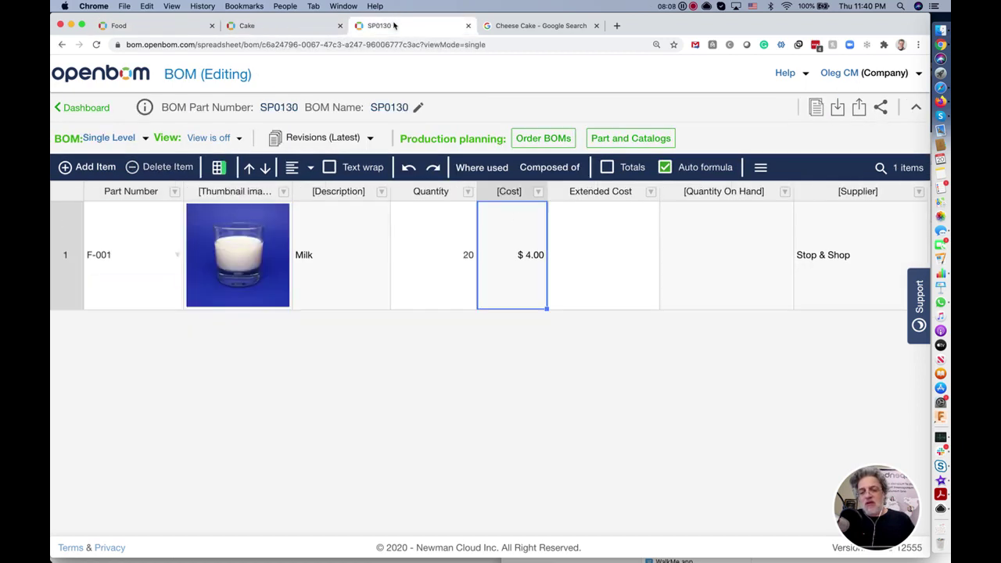